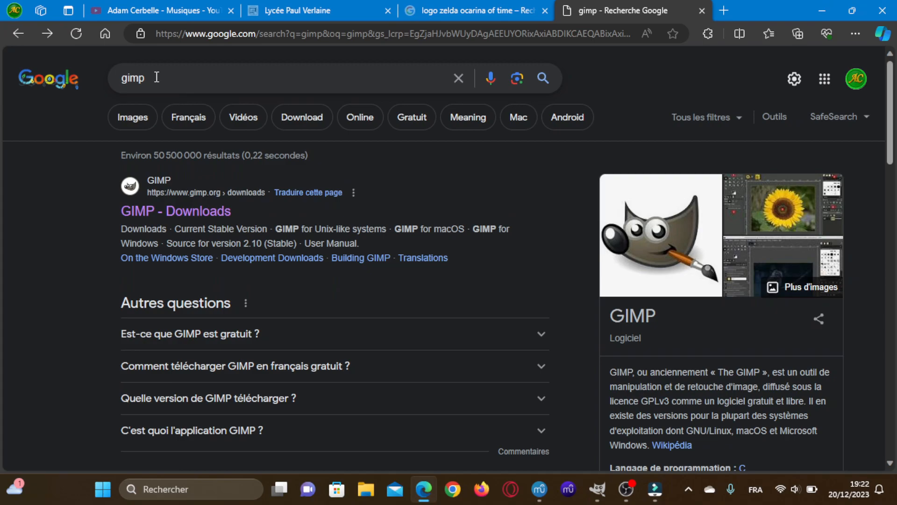
Step: Open the GIMP downloads page from the search results and look at the download options for Windows
{"action": "left_click", "coordinate": [147, 211]}
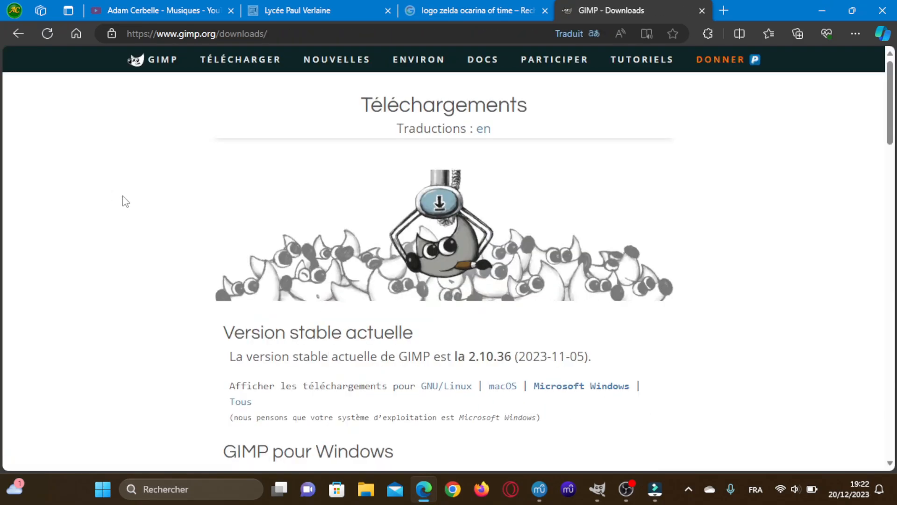
{"action": "scroll", "coordinate": [125, 201], "scroll_direction": "down", "scroll_amount": 5}
{"action": "scroll", "coordinate": [125, 200], "scroll_direction": "down", "scroll_amount": 1}
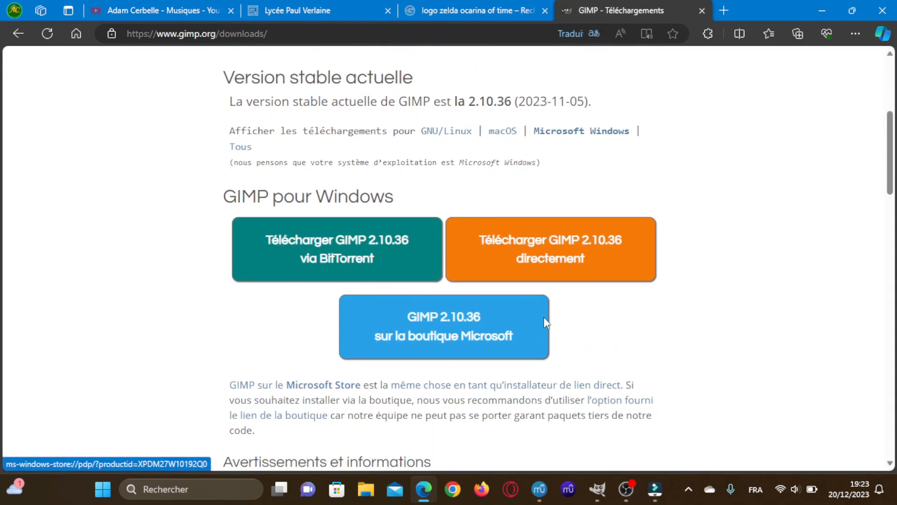
{"action": "left_click", "coordinate": [424, 488]}
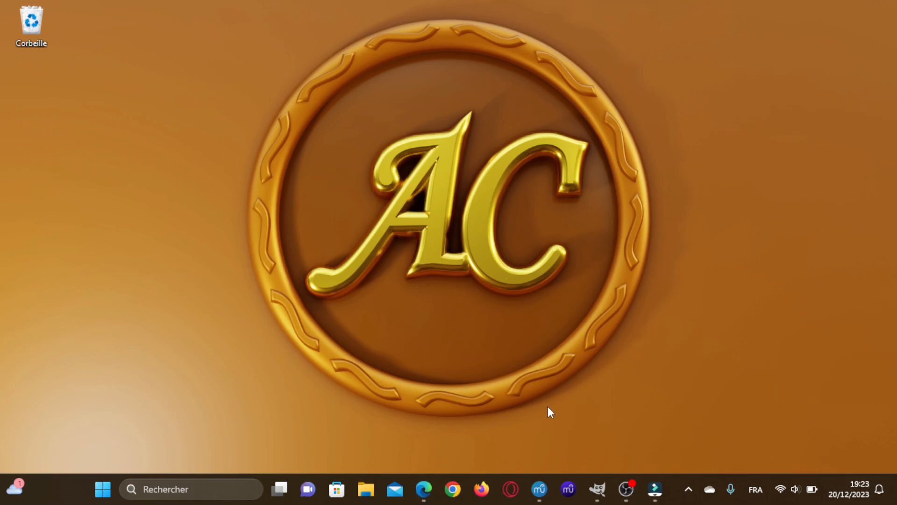
Step: Switch to GIMP and open the image The_Legend_of_Zelda_Ocarina_of_Time_Logo.png
{"action": "left_click", "coordinate": [603, 486]}
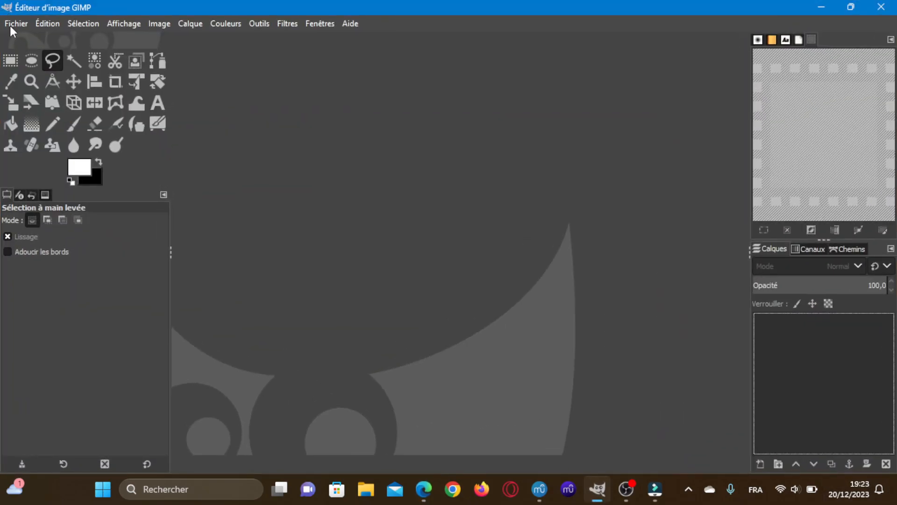
{"action": "left_click", "coordinate": [15, 23]}
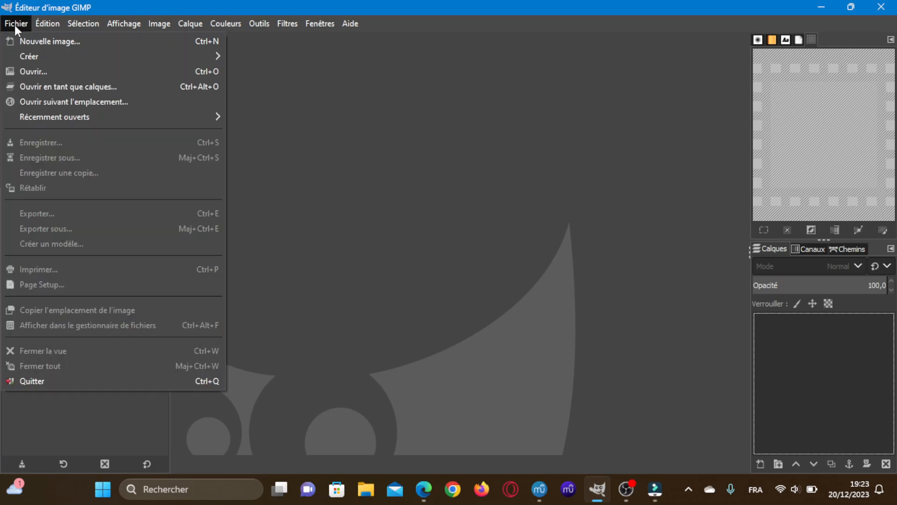
{"action": "left_click", "coordinate": [34, 71]}
{"action": "double_click", "coordinate": [317, 225]}
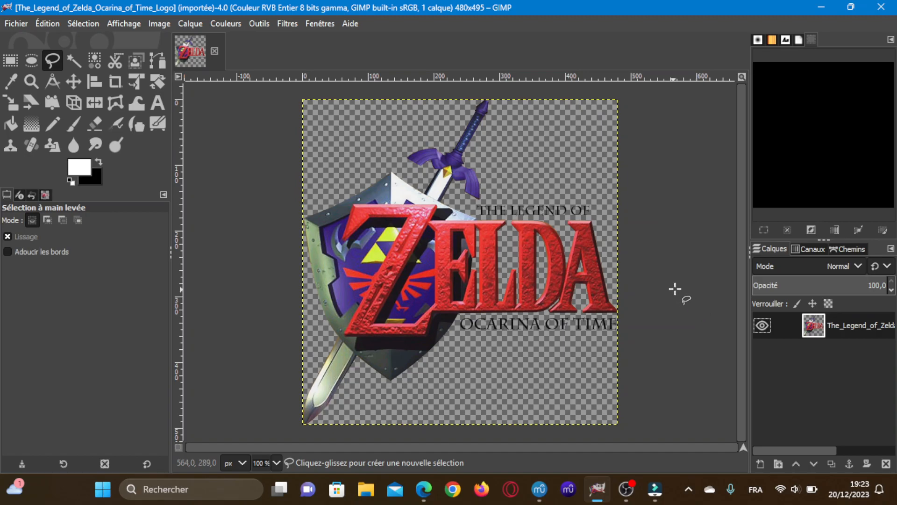
Step: Examine the logo's sword and shield, the ZELDA lettering and the two black text lines up close
{"action": "scroll", "coordinate": [665, 237], "scroll_direction": "up", "scroll_amount": 2}
{"action": "scroll", "coordinate": [530, 218], "scroll_direction": "down", "scroll_amount": 3}
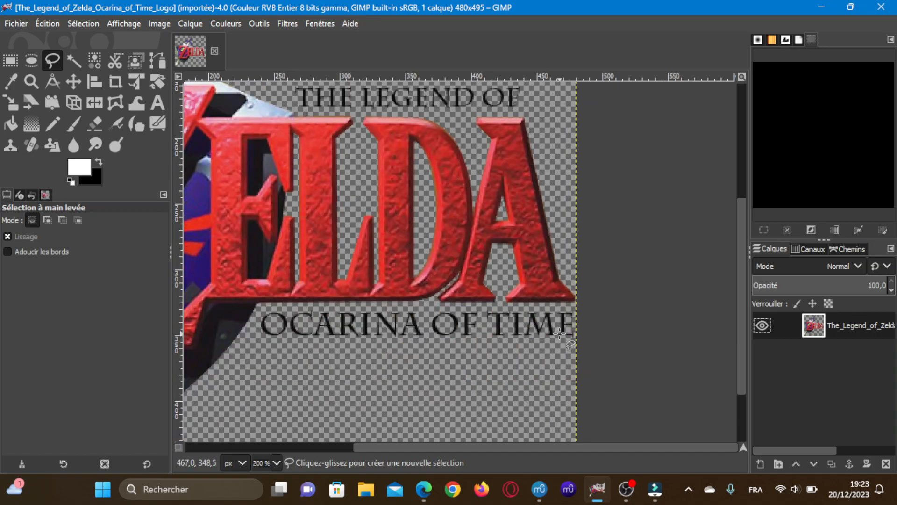
{"action": "scroll", "coordinate": [560, 333], "scroll_direction": "down", "scroll_amount": 2}
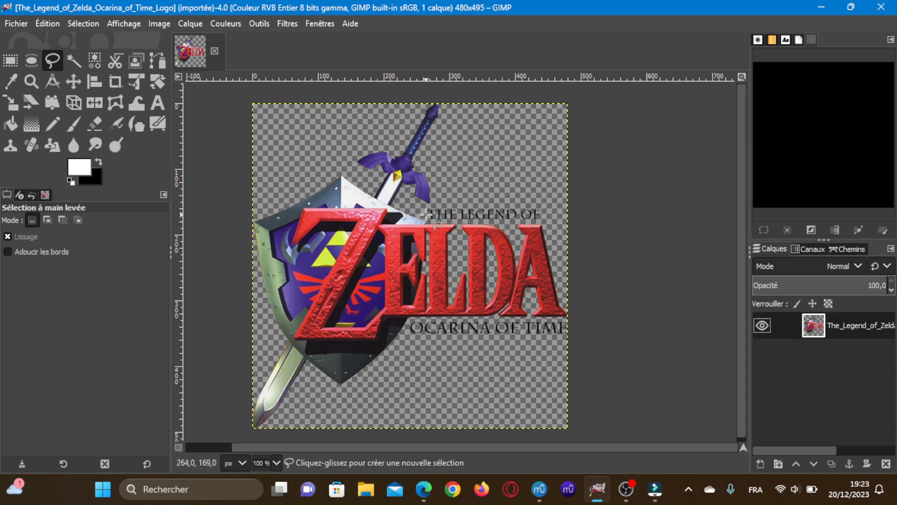
{"action": "scroll", "coordinate": [413, 212], "scroll_direction": "up", "scroll_amount": 1}
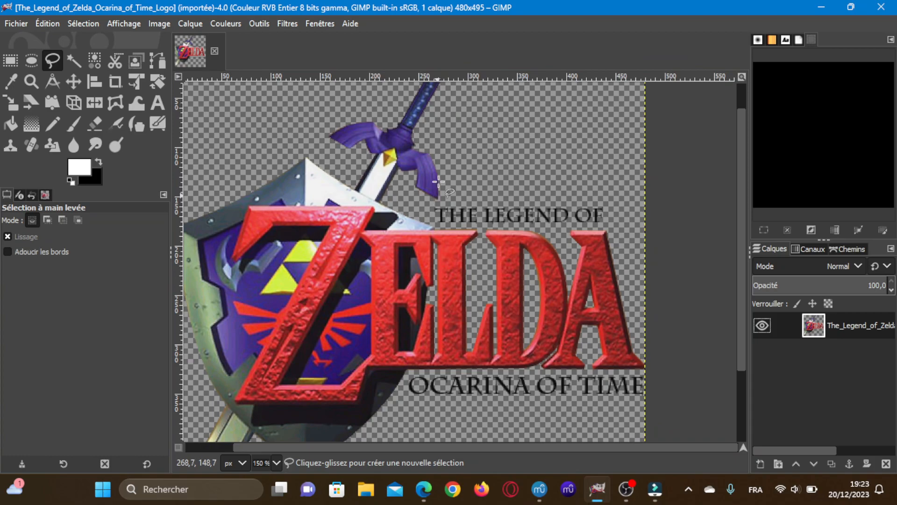
{"action": "scroll", "coordinate": [608, 327], "scroll_direction": "down", "scroll_amount": 3}
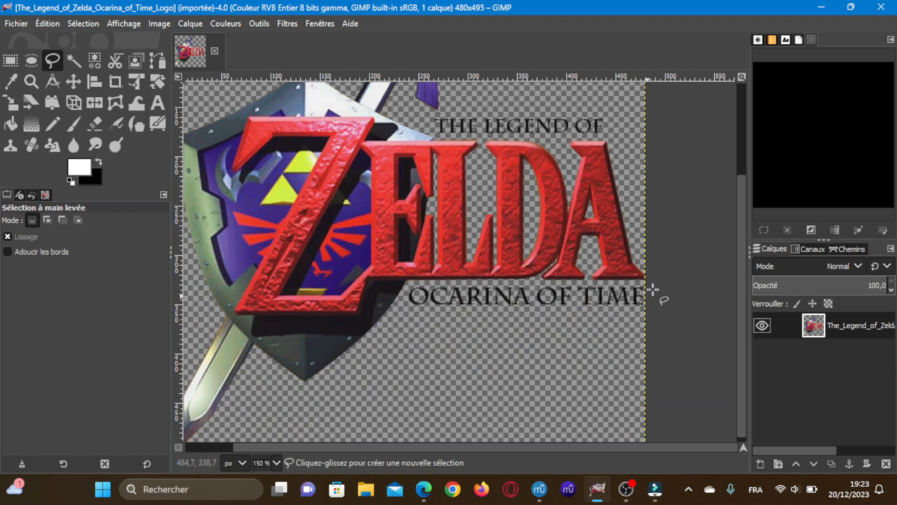
{"action": "scroll", "coordinate": [645, 325], "scroll_direction": "up", "scroll_amount": 3}
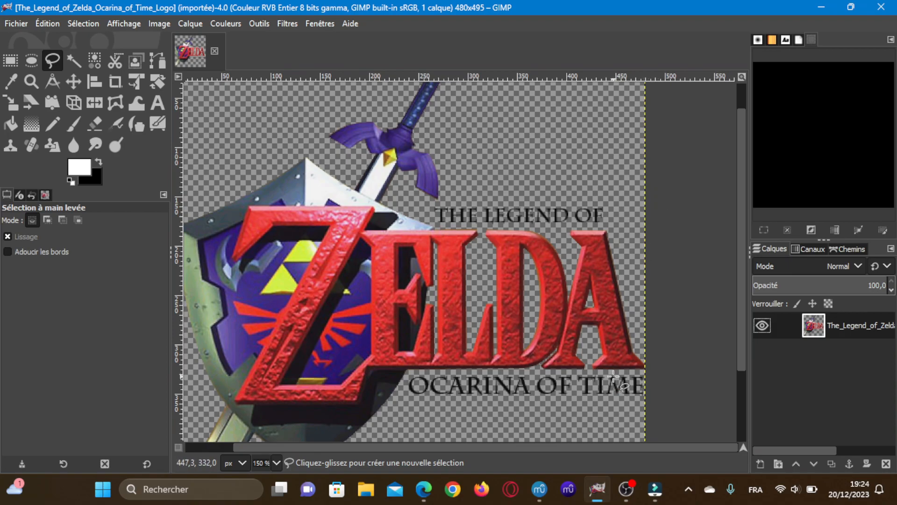
{"action": "scroll", "coordinate": [629, 343], "scroll_direction": "down", "scroll_amount": 2}
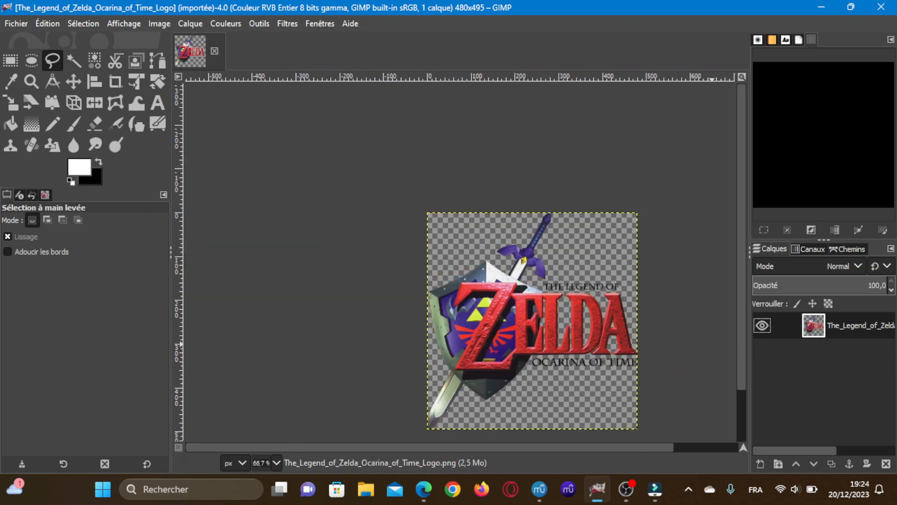
Step: Duplicate the logo layer twice to have two copies above the original
{"action": "right_click", "coordinate": [856, 324]}
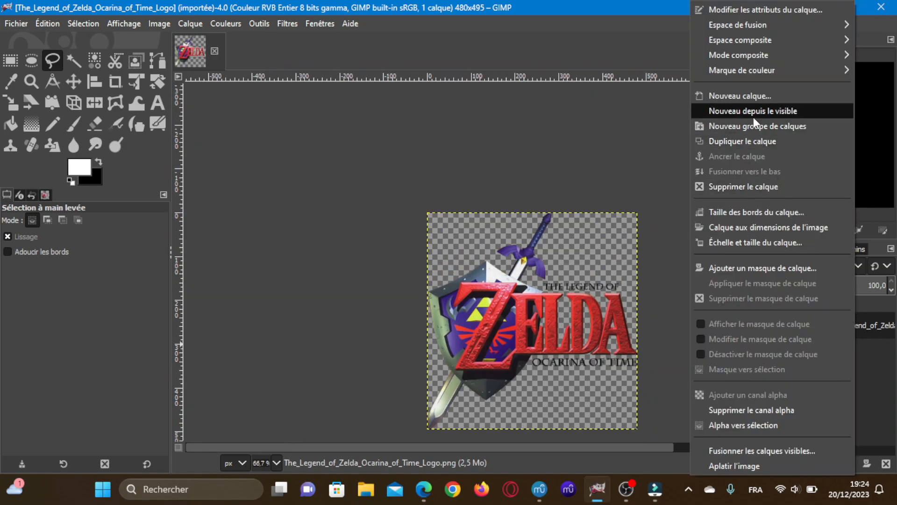
{"action": "left_click", "coordinate": [736, 142]}
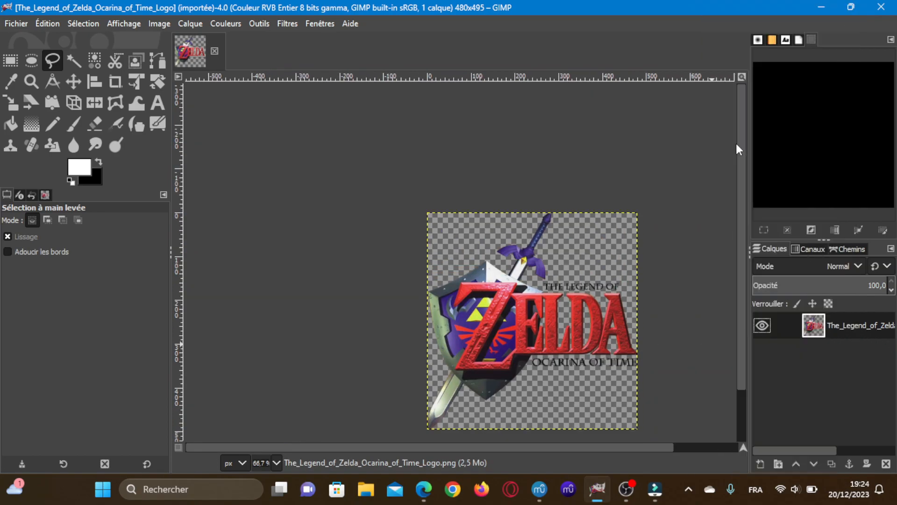
{"action": "left_click", "coordinate": [845, 351]}
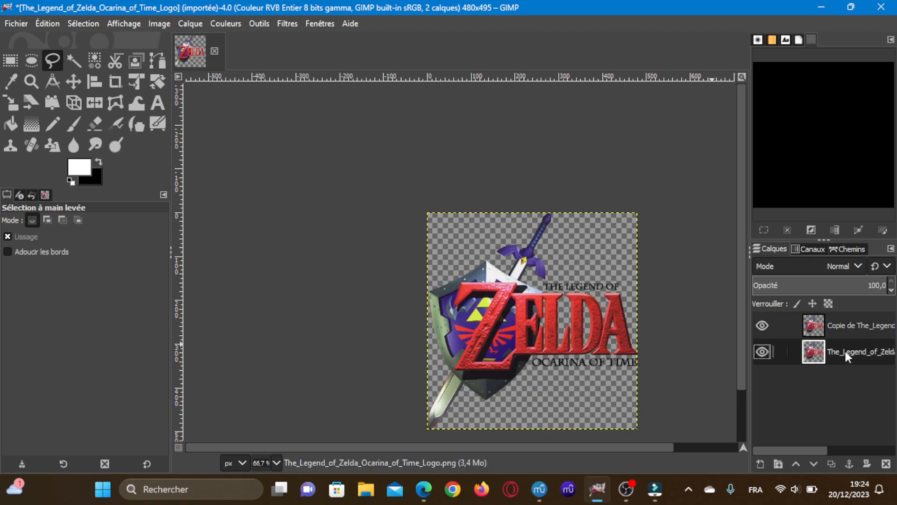
{"action": "right_click", "coordinate": [845, 352]}
{"action": "left_click", "coordinate": [737, 142]}
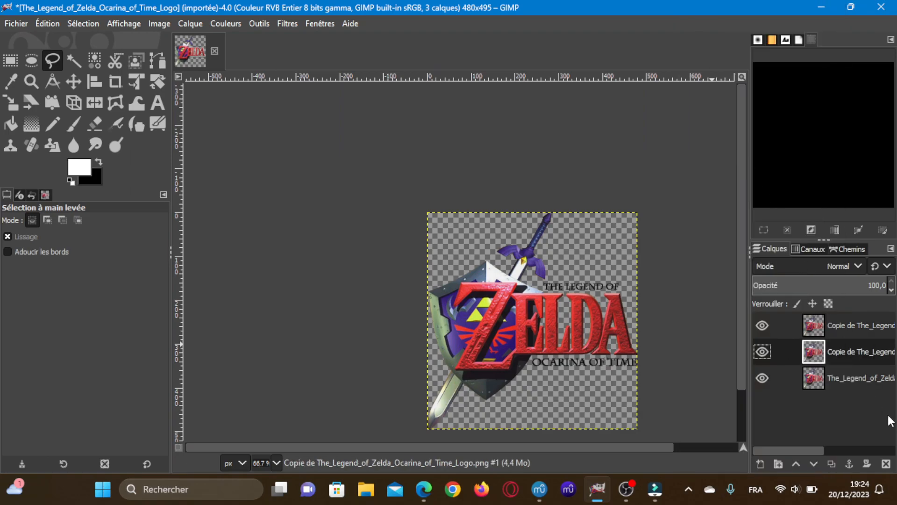
Step: Go through the three layers one by one and examine the logo parts: sword and shield, OCARINA OF TIME, and THE LEGEND OF
{"action": "left_click", "coordinate": [858, 380]}
{"action": "scroll", "coordinate": [661, 291], "scroll_direction": "down", "scroll_amount": 2}
{"action": "scroll", "coordinate": [662, 291], "scroll_direction": "up", "scroll_amount": 1}
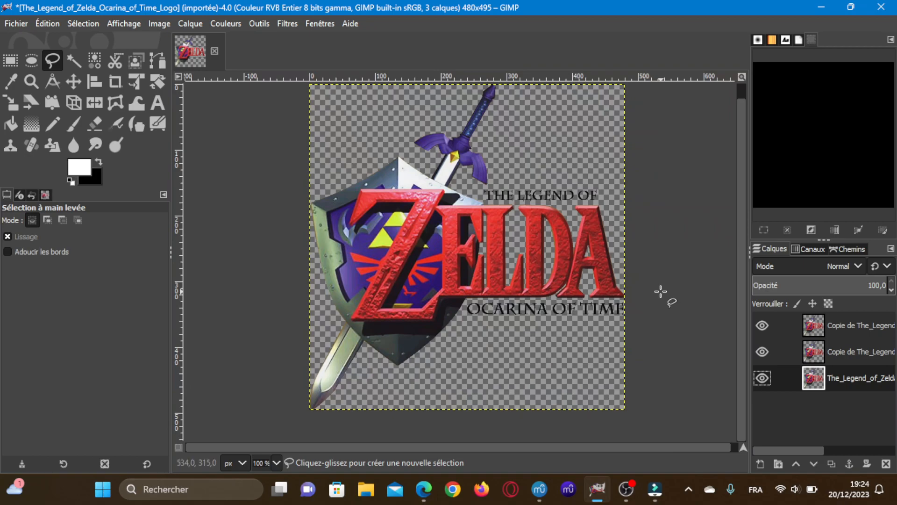
{"action": "scroll", "coordinate": [445, 309], "scroll_direction": "up", "scroll_amount": 1}
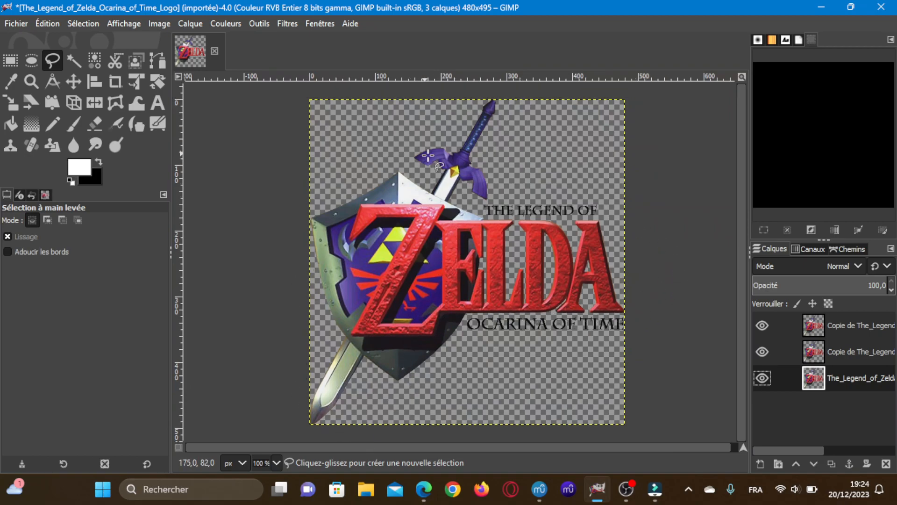
{"action": "left_click", "coordinate": [856, 351]}
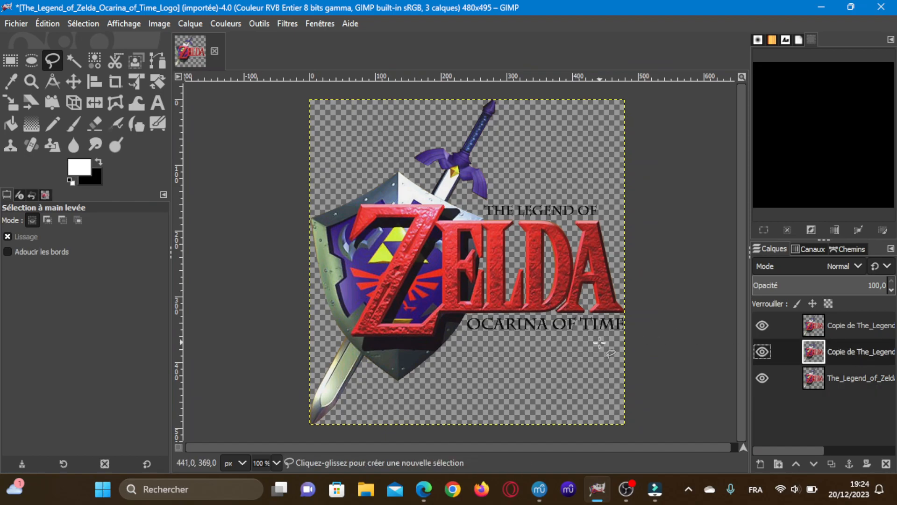
{"action": "scroll", "coordinate": [601, 341], "scroll_direction": "up", "scroll_amount": 2}
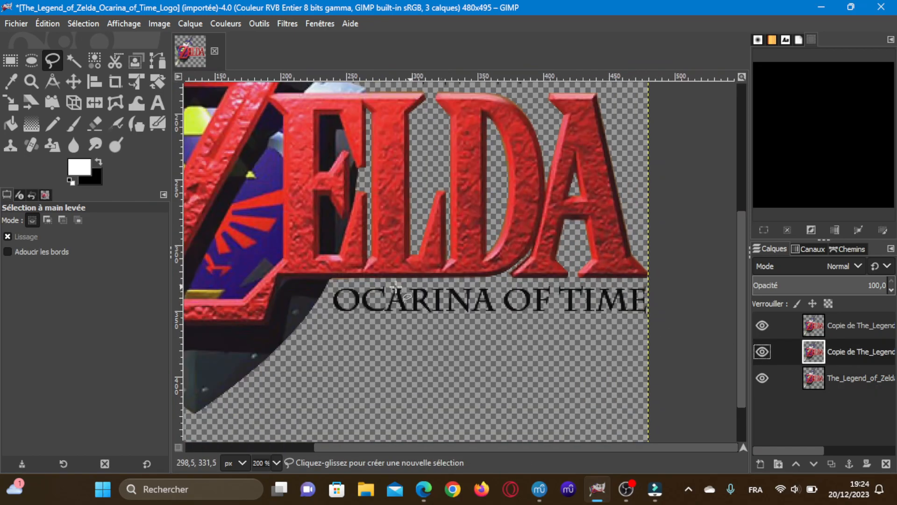
{"action": "left_click", "coordinate": [864, 323]}
{"action": "scroll", "coordinate": [404, 325], "scroll_direction": "up", "scroll_amount": 3}
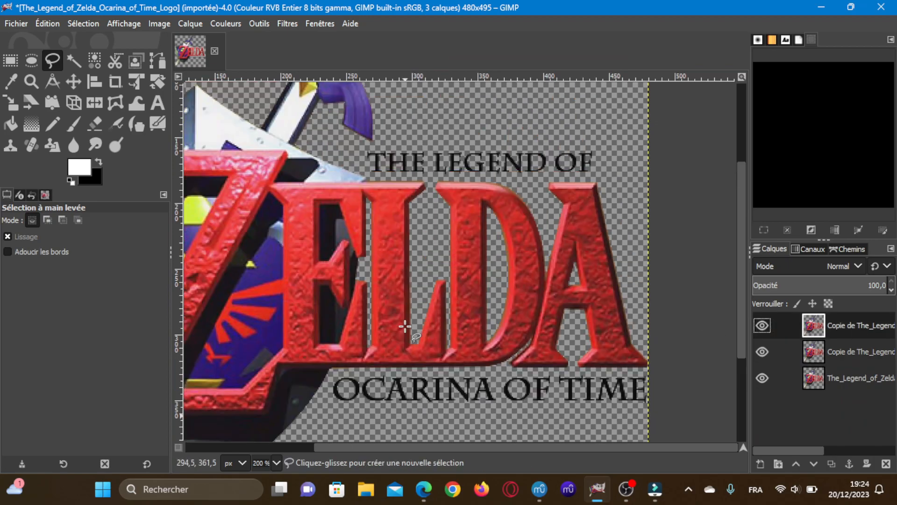
{"action": "scroll", "coordinate": [405, 325], "scroll_direction": "up", "scroll_amount": 3}
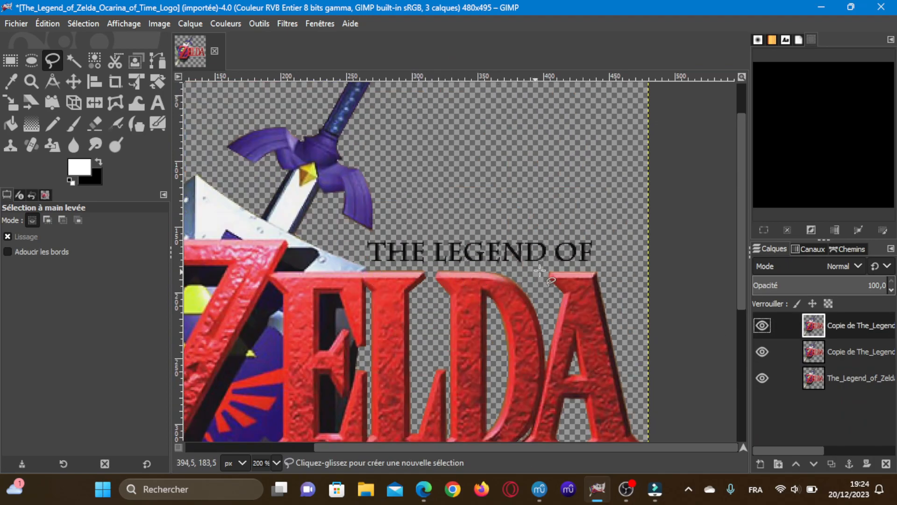
{"action": "scroll", "coordinate": [409, 273], "scroll_direction": "down", "scroll_amount": 1}
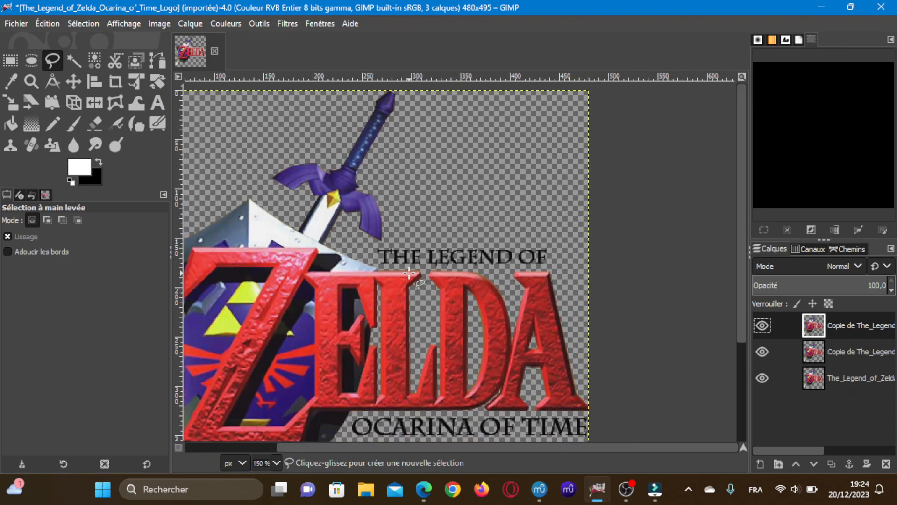
{"action": "scroll", "coordinate": [409, 273], "scroll_direction": "down", "scroll_amount": 1}
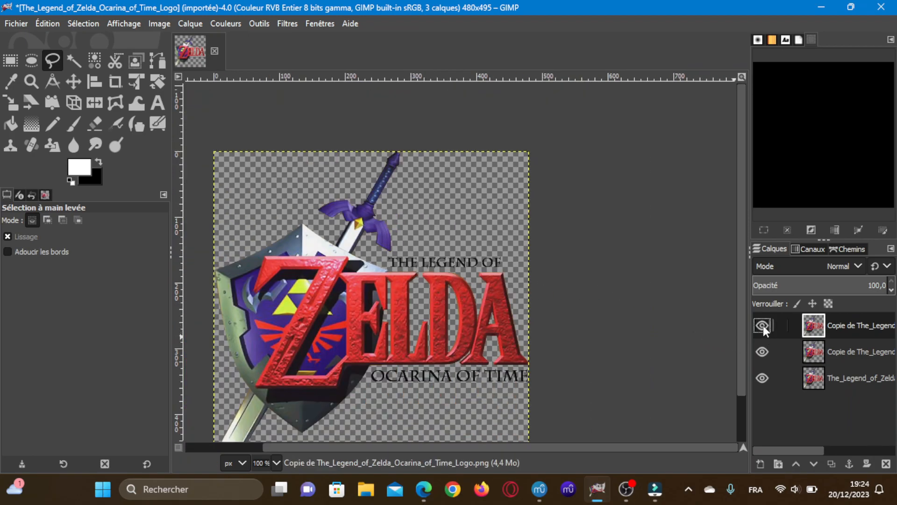
Step: Hide both duplicate layers and trace a closed freehand selection around the text OCARINA OF TIME
{"action": "left_click", "coordinate": [762, 351]}
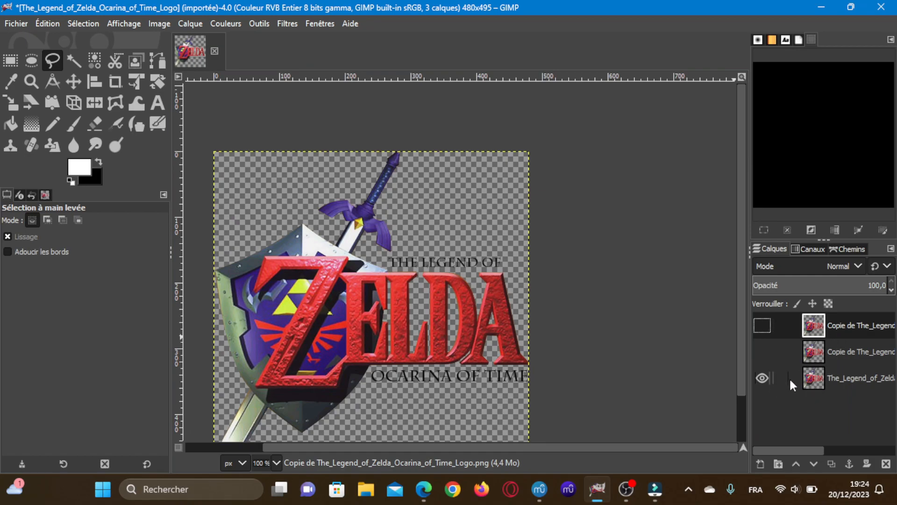
{"action": "scroll", "coordinate": [337, 302], "scroll_direction": "down", "scroll_amount": 2}
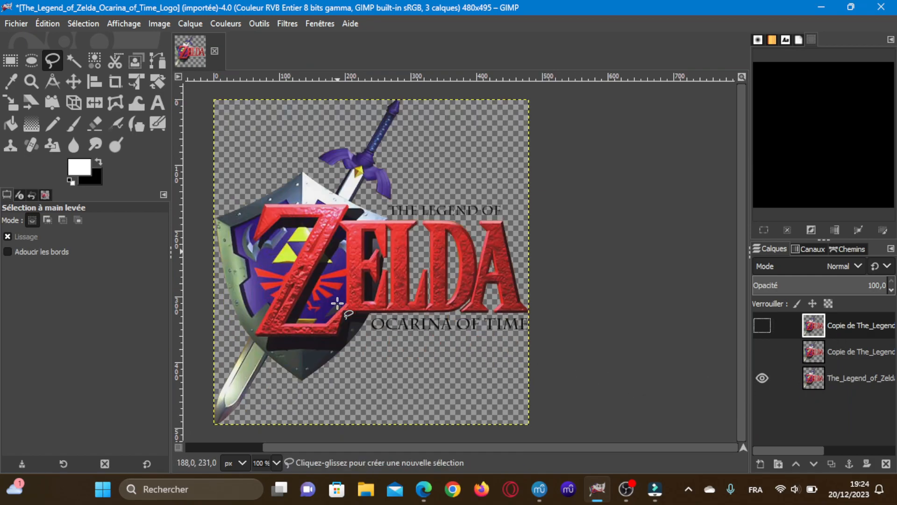
{"action": "scroll", "coordinate": [340, 348], "scroll_direction": "up", "scroll_amount": 1}
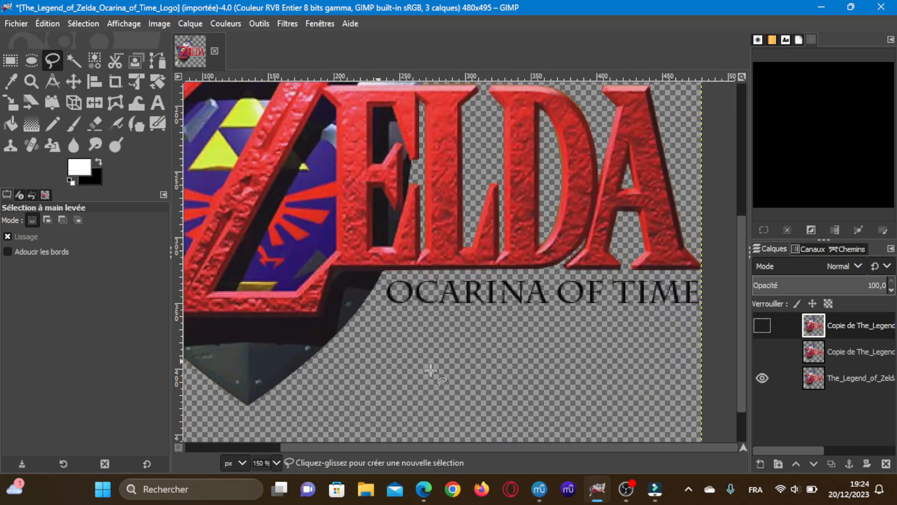
{"action": "scroll", "coordinate": [700, 304], "scroll_direction": "up", "scroll_amount": 1}
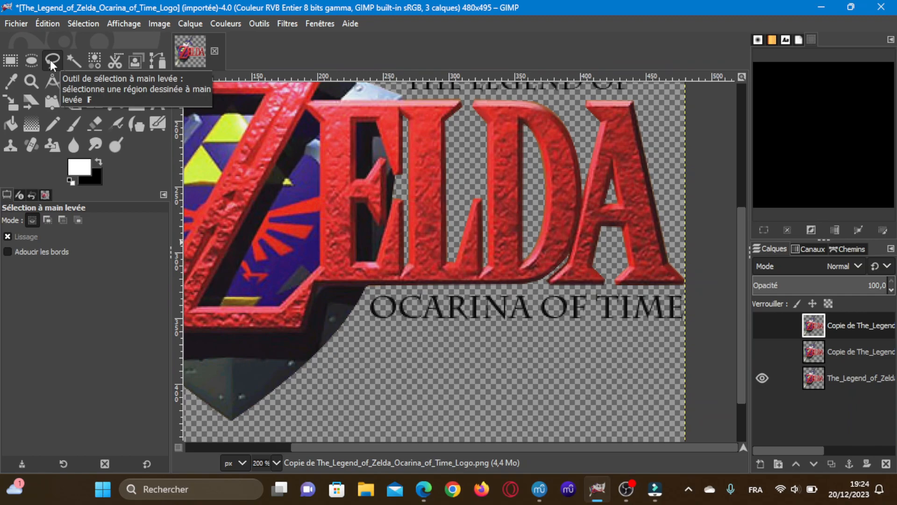
{"action": "left_click", "coordinate": [367, 298]}
{"action": "left_click", "coordinate": [363, 323]}
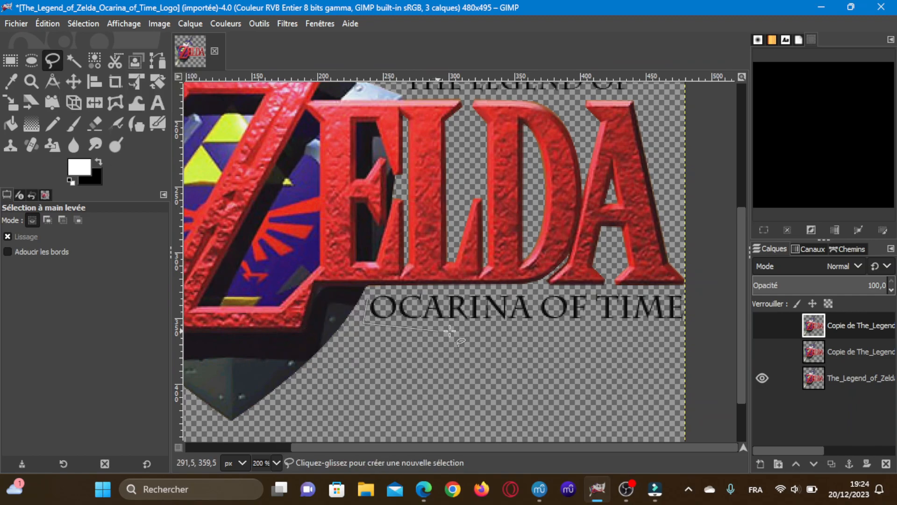
{"action": "left_click", "coordinate": [683, 322]}
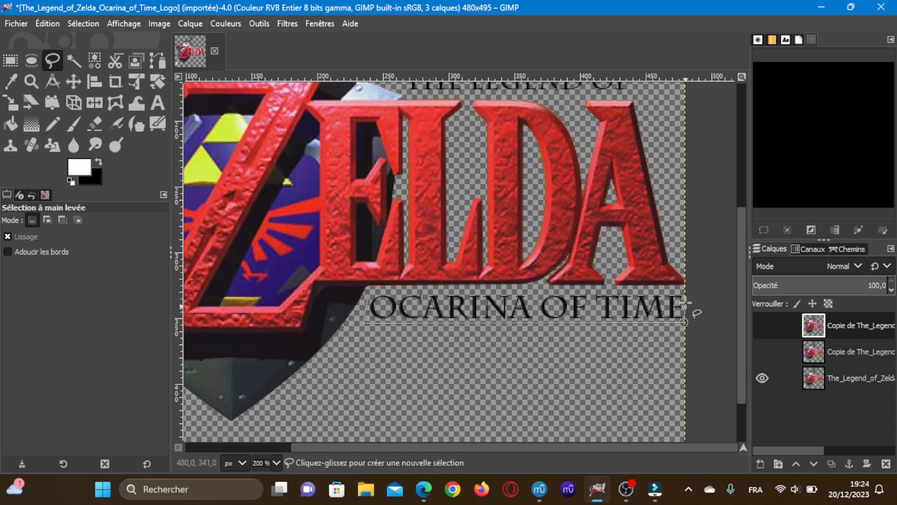
{"action": "left_click", "coordinate": [683, 291]}
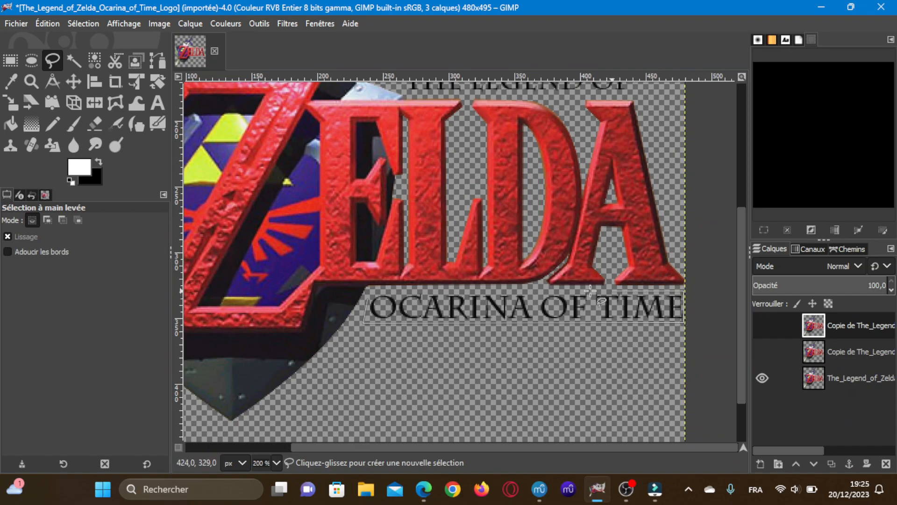
{"action": "left_click", "coordinate": [367, 298]}
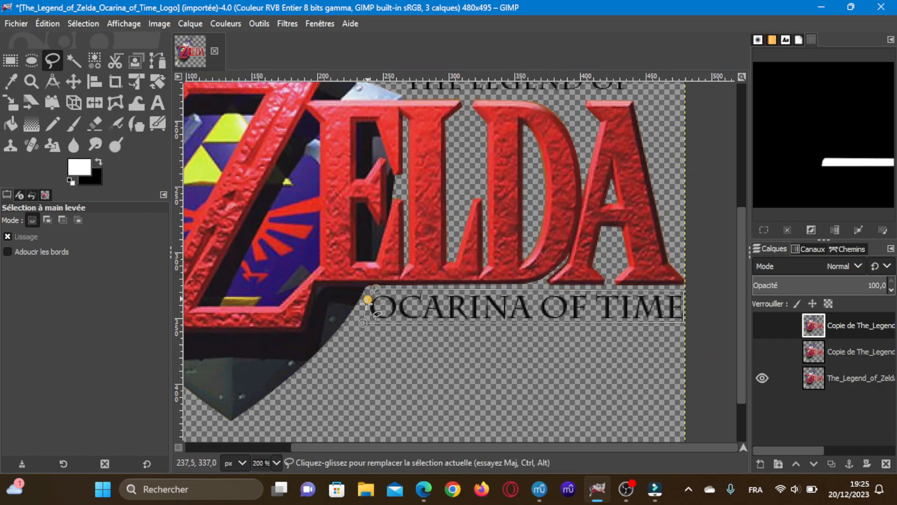
{"action": "key", "text": "Return"}
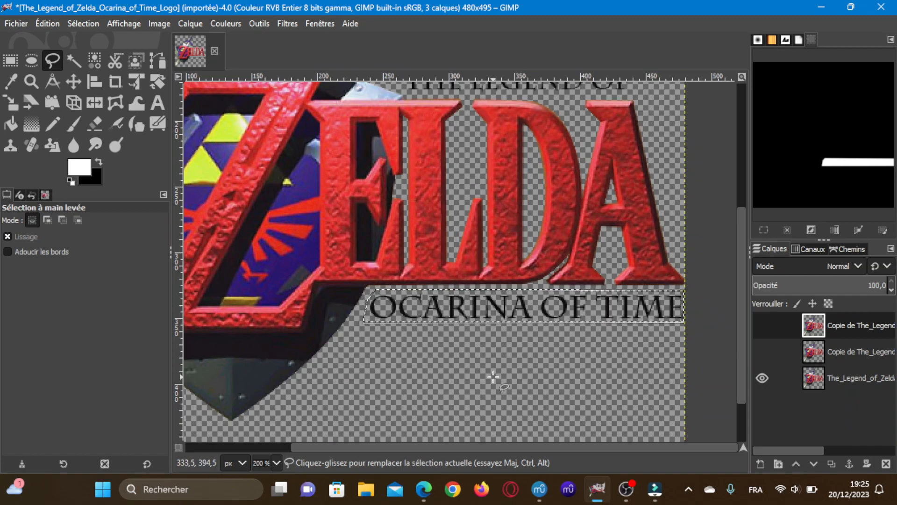
Step: Undo the selection and layer changes back to the single original layer and redo the two layer duplications
{"action": "key", "text": "ctrl+z"}
{"action": "key", "text": "ctrl+z"}
{"action": "key", "text": "ctrl+z"}
{"action": "key", "text": "ctrl+z"}
{"action": "key", "text": "ctrl+z"}
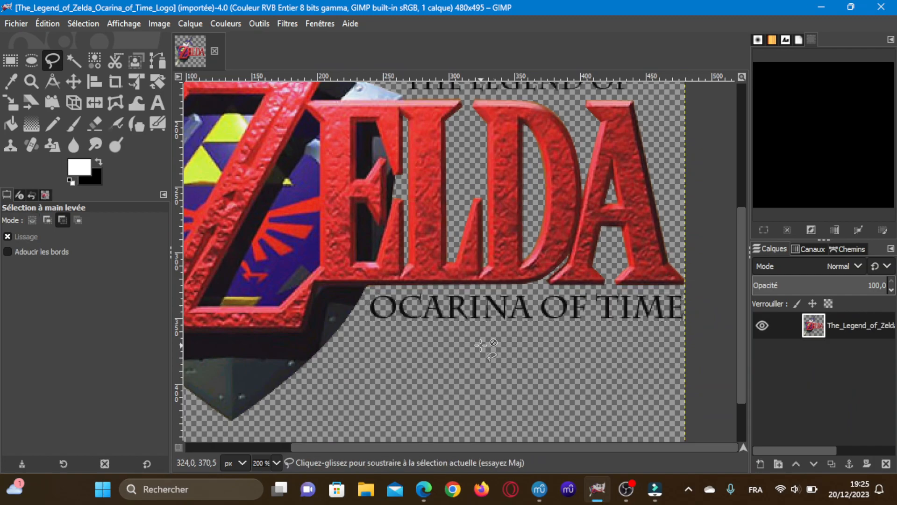
{"action": "key", "text": "ctrl+y"}
{"action": "key", "text": "ctrl+y"}
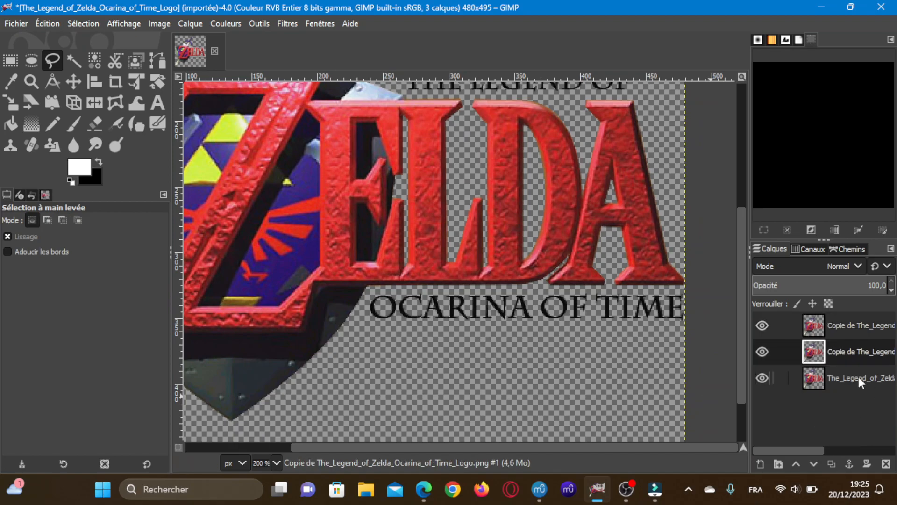
Step: Make the original logo layer active and hide both duplicate layers above it
{"action": "left_click", "coordinate": [855, 378]}
{"action": "left_click", "coordinate": [762, 326]}
{"action": "left_click", "coordinate": [762, 351]}
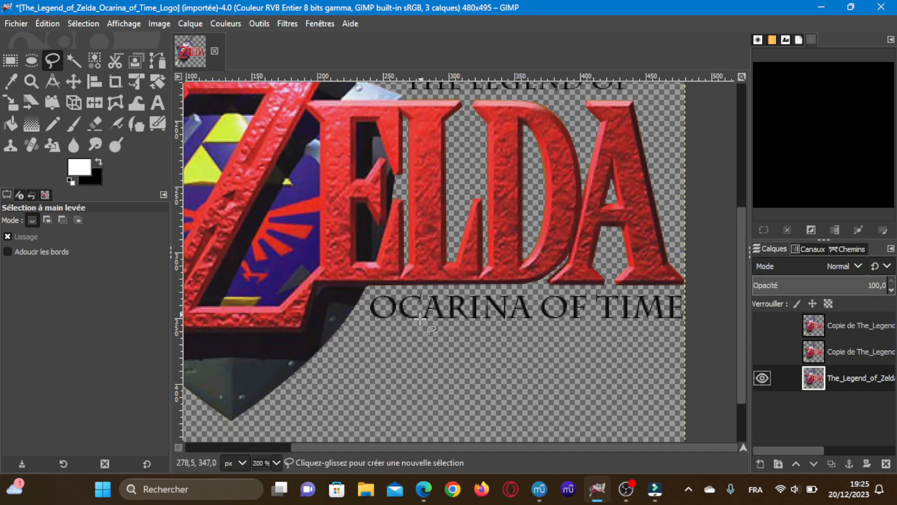
Step: Erase the text OCARINA OF TIME from the original layer using a closed freehand selection around it, and clear the selection
{"action": "left_click", "coordinate": [363, 298]}
{"action": "left_click", "coordinate": [684, 289]}
{"action": "left_click", "coordinate": [364, 298]}
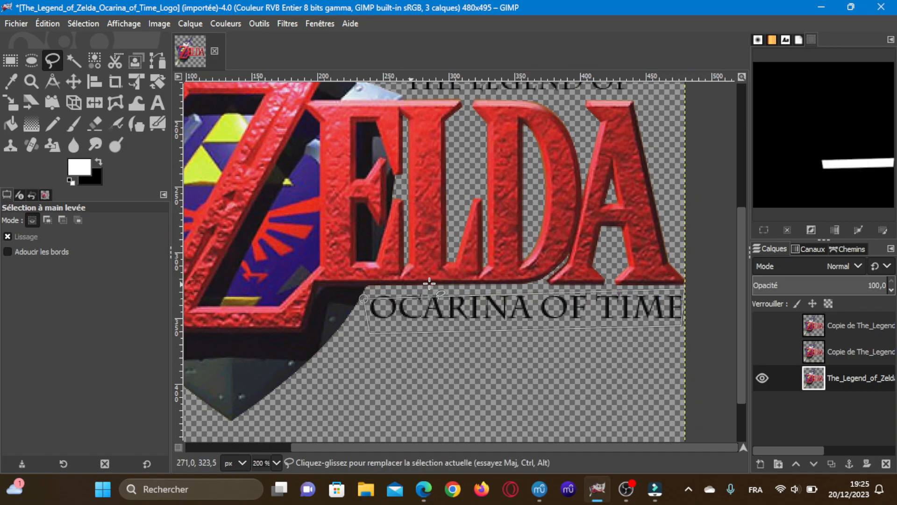
{"action": "key", "text": "Delete"}
{"action": "key", "text": "Return"}
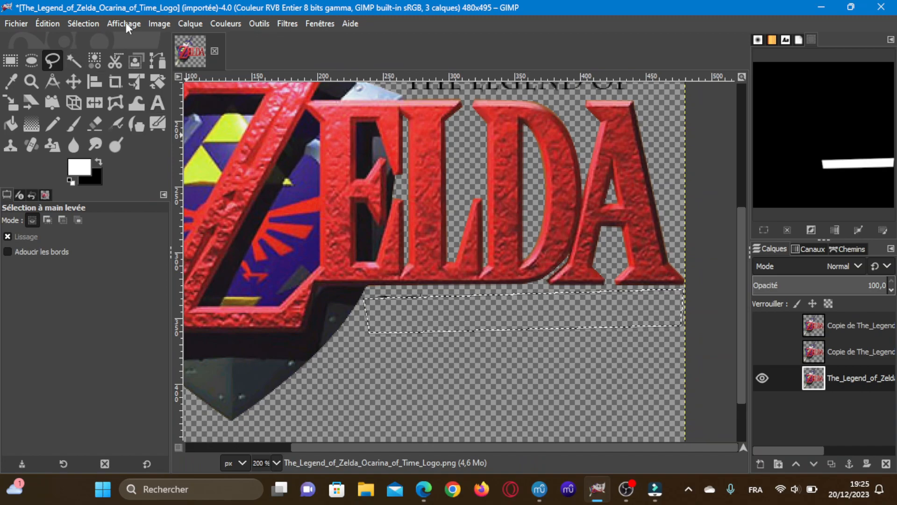
{"action": "left_click", "coordinate": [124, 23]}
{"action": "mouse_move", "coordinate": [80, 20]}
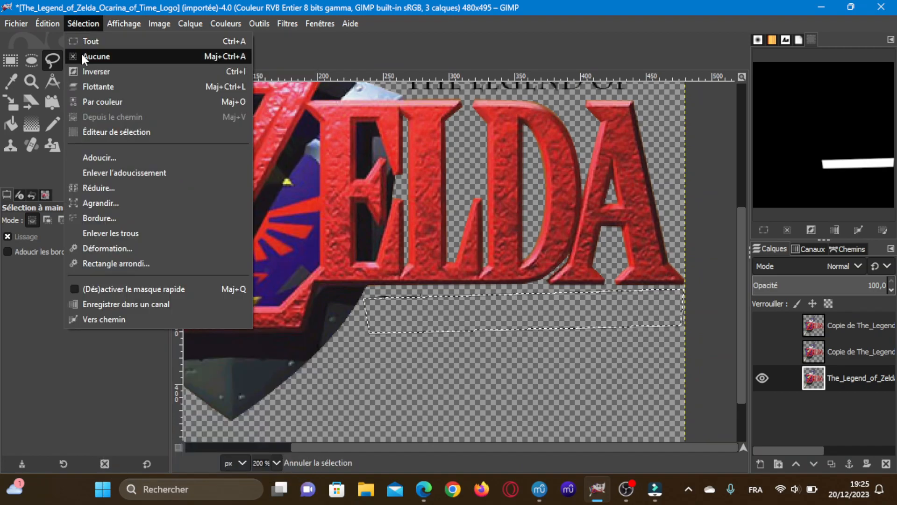
{"action": "left_click", "coordinate": [79, 24]}
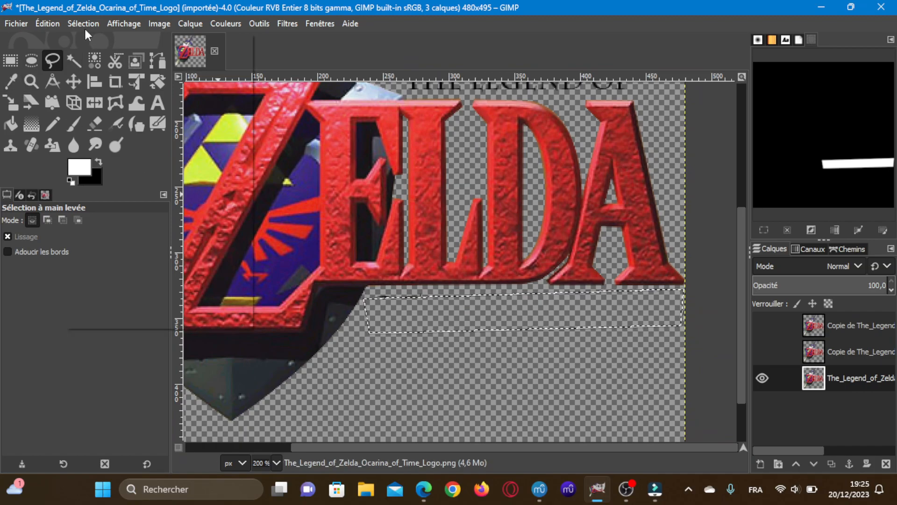
{"action": "left_click", "coordinate": [84, 26]}
{"action": "left_click", "coordinate": [84, 60]}
{"action": "left_click", "coordinate": [372, 292]}
{"action": "left_click", "coordinate": [463, 301]}
{"action": "left_click", "coordinate": [450, 292]}
{"action": "left_click", "coordinate": [371, 292]}
{"action": "key", "text": "Return"}
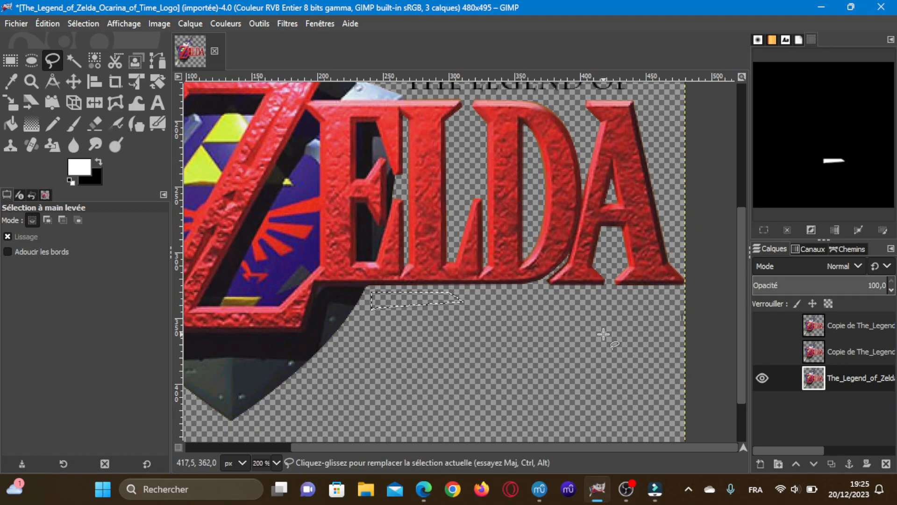
{"action": "scroll", "coordinate": [601, 346], "scroll_direction": "up", "scroll_amount": 4}
{"action": "scroll", "coordinate": [600, 354], "scroll_direction": "down", "scroll_amount": 2}
{"action": "scroll", "coordinate": [600, 354], "scroll_direction": "up", "scroll_amount": 3}
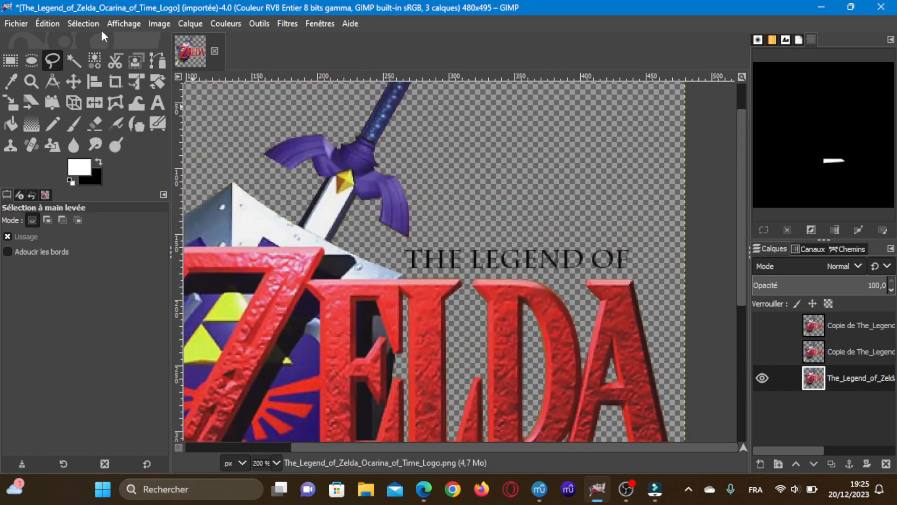
{"action": "left_click", "coordinate": [79, 23]}
{"action": "left_click", "coordinate": [85, 57]}
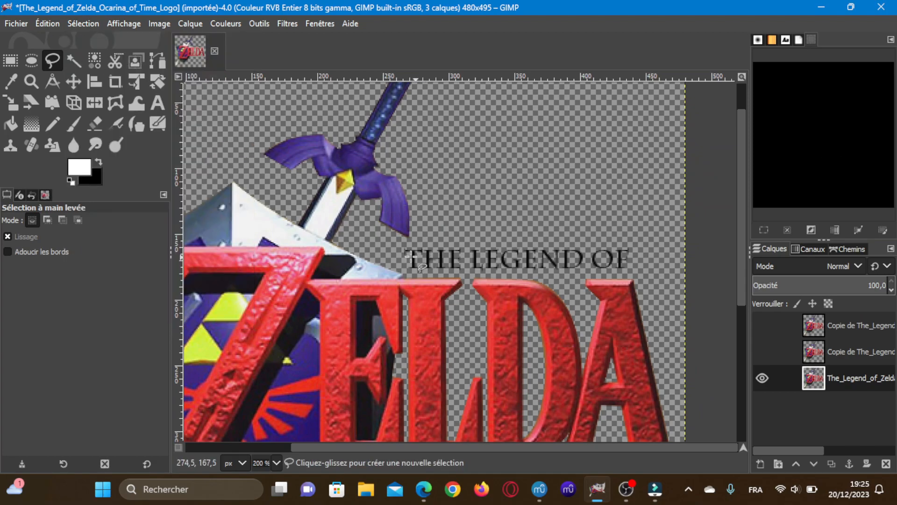
Step: Outline THE LEGEND OF on the original layer with a closed freehand selection, erase the text and deselect everything
{"action": "left_click", "coordinate": [402, 245]}
{"action": "left_click", "coordinate": [406, 274]}
{"action": "left_click", "coordinate": [640, 270]}
{"action": "left_click", "coordinate": [641, 239]}
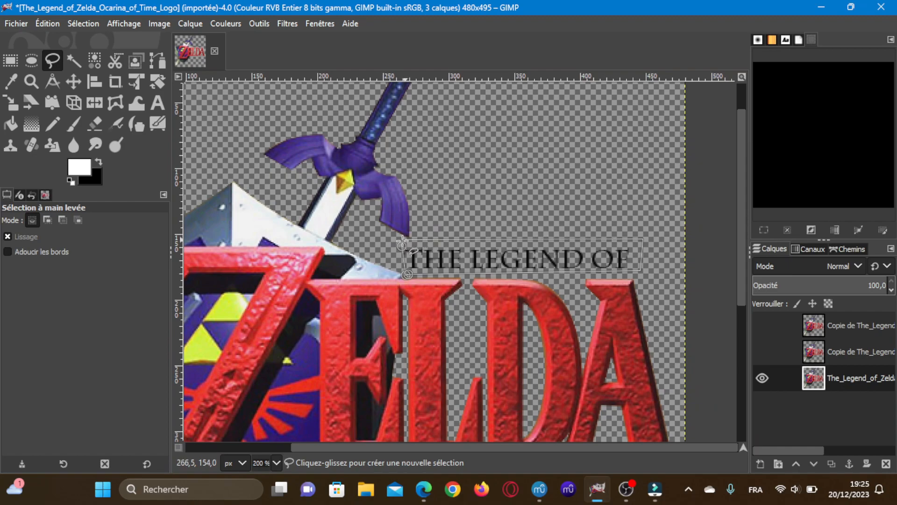
{"action": "left_click", "coordinate": [402, 245]}
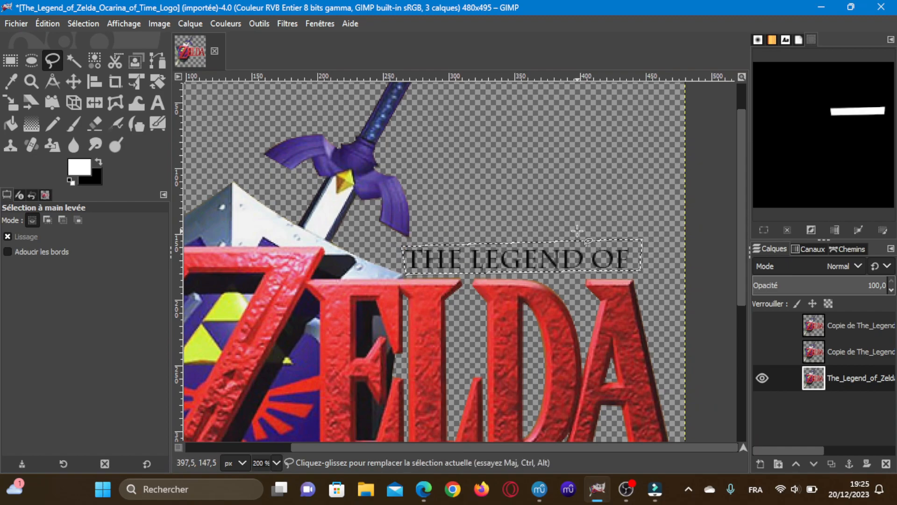
{"action": "key", "text": "Delete"}
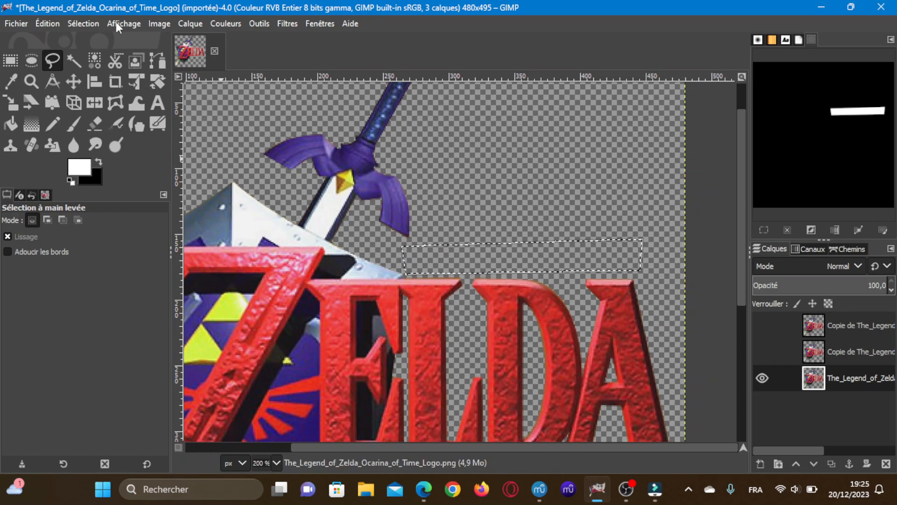
{"action": "left_click", "coordinate": [83, 23]}
{"action": "left_click", "coordinate": [89, 54]}
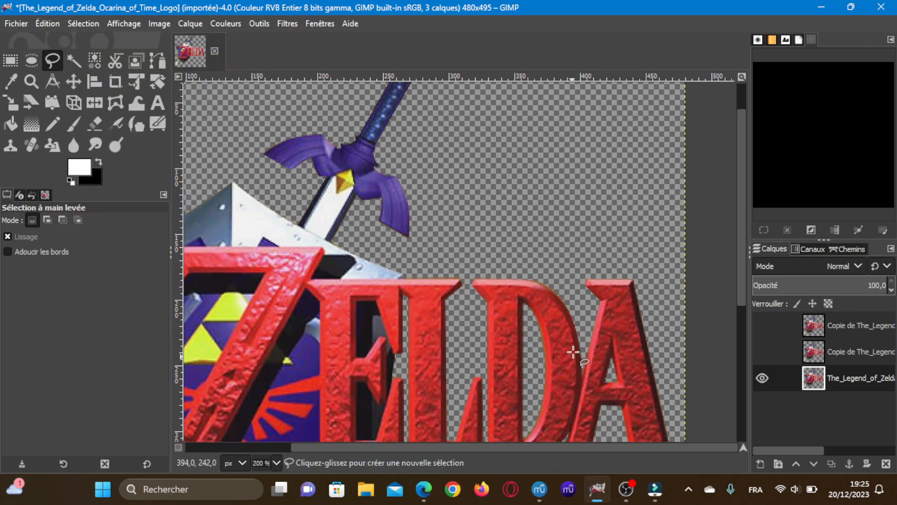
Step: Make the middle duplicate layer active and visible
{"action": "scroll", "coordinate": [600, 270], "scroll_direction": "down", "scroll_amount": 3}
{"action": "scroll", "coordinate": [599, 270], "scroll_direction": "up", "scroll_amount": 1}
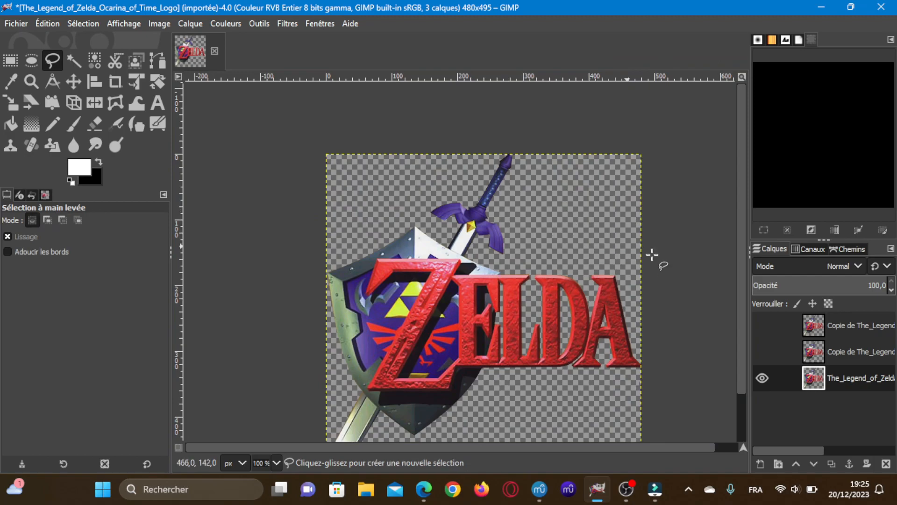
{"action": "left_click", "coordinate": [854, 352]}
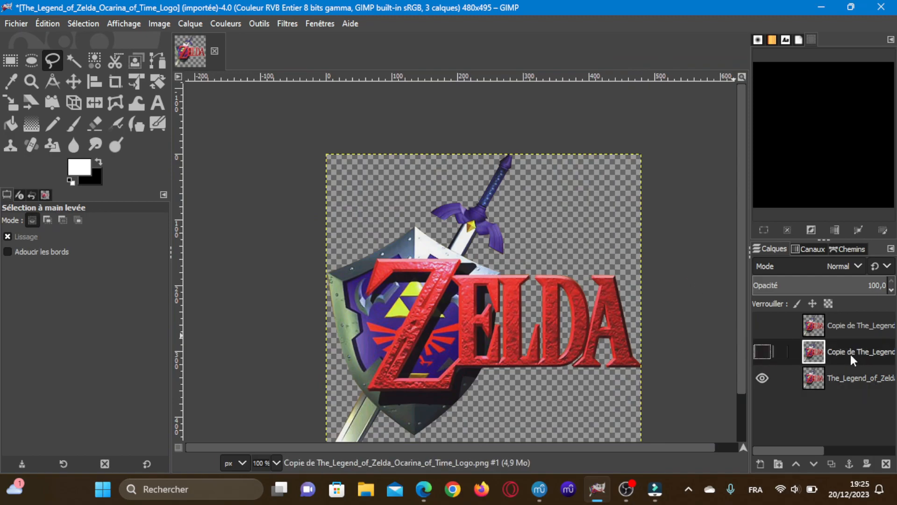
{"action": "left_click", "coordinate": [762, 351]}
{"action": "scroll", "coordinate": [674, 319], "scroll_direction": "down", "scroll_amount": 2}
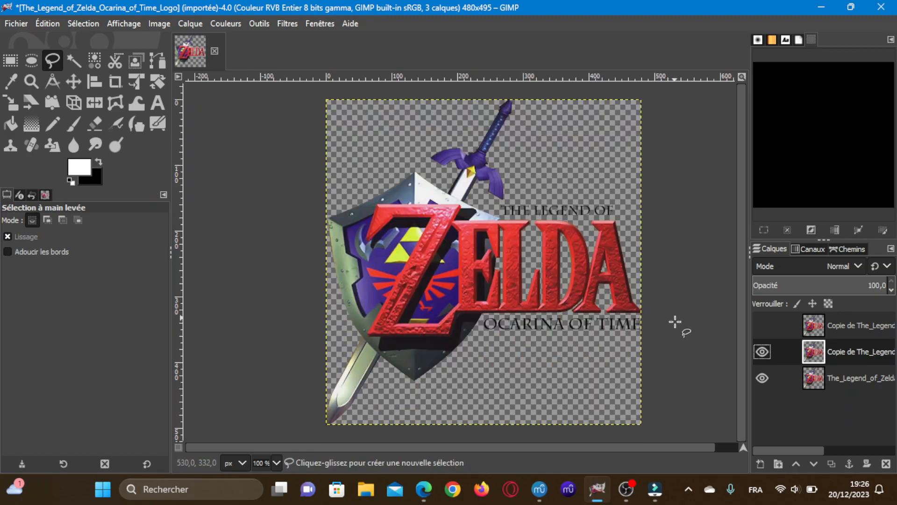
Step: Trace a closed freehand selection around OCARINA OF TIME on the middle duplicate layer
{"action": "scroll", "coordinate": [674, 319], "scroll_direction": "up", "scroll_amount": 1, "text": "ctrl"}
{"action": "scroll", "coordinate": [332, 322], "scroll_direction": "up", "scroll_amount": 1, "text": "ctrl"}
{"action": "scroll", "coordinate": [331, 323], "scroll_direction": "up", "scroll_amount": 1}
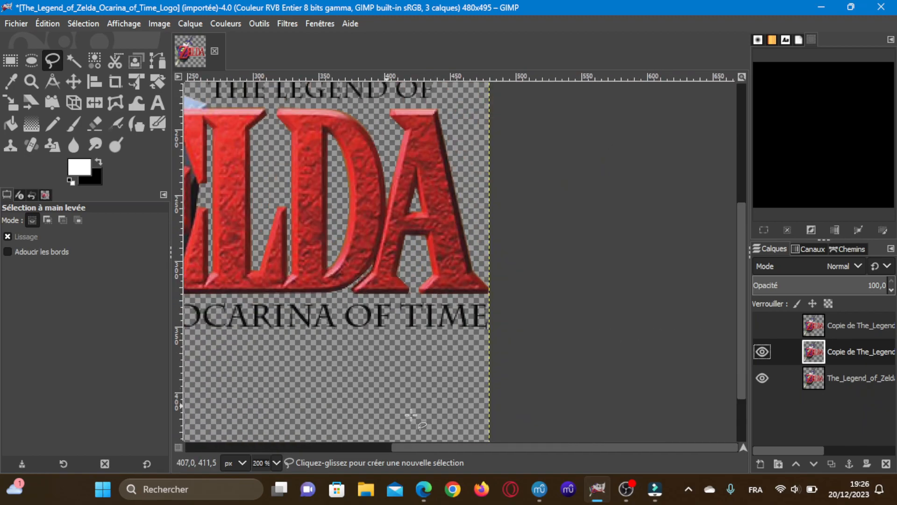
{"action": "left_click_drag", "start_coordinate": [432, 447], "coordinate": [368, 446]}
{"action": "left_click", "coordinate": [304, 310]}
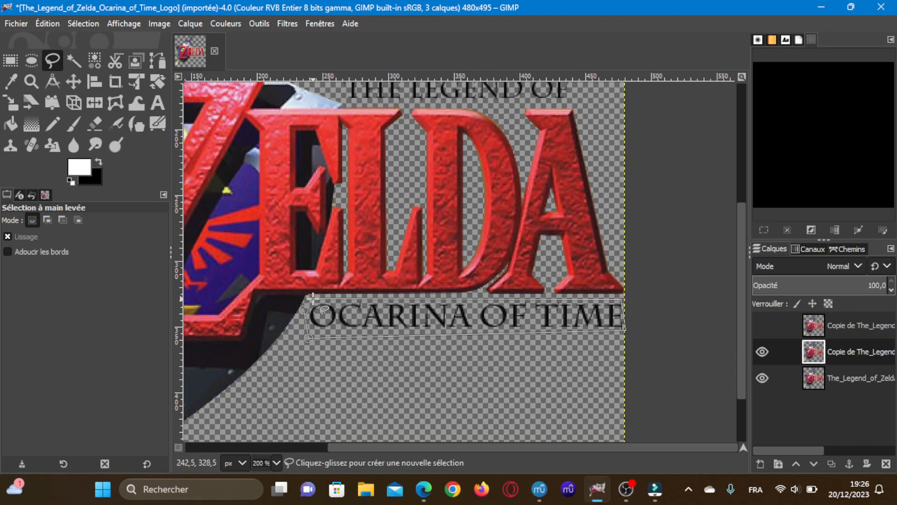
{"action": "left_click", "coordinate": [304, 310]}
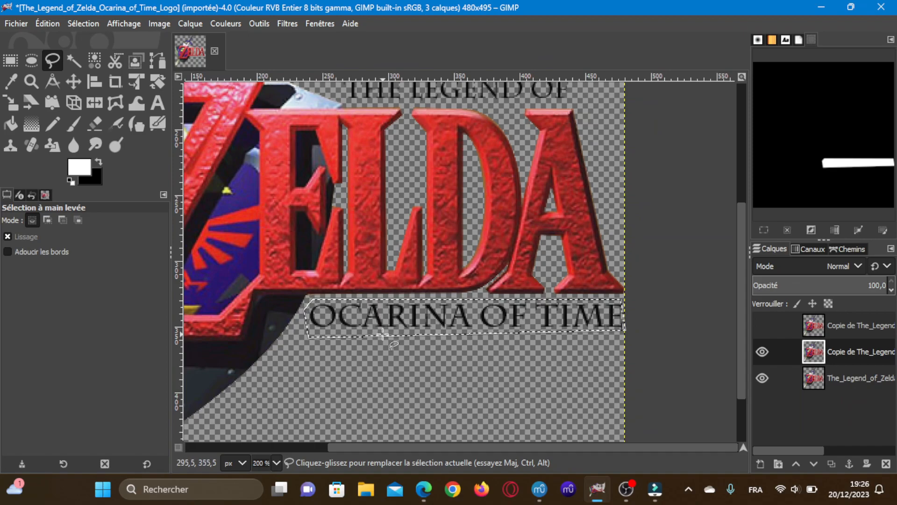
Step: Invert the selection and erase everything except OCARINA OF TIME from the middle duplicate layer, finishing with no selection
{"action": "left_click", "coordinate": [84, 23]}
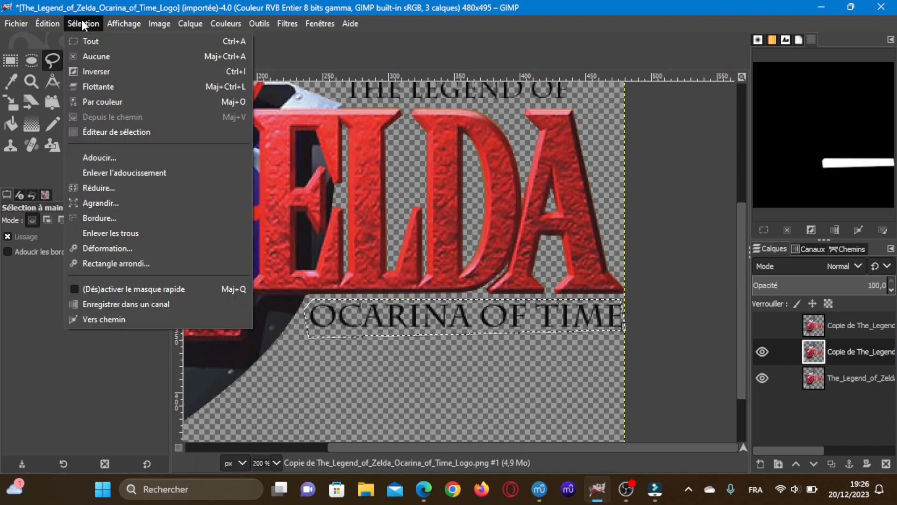
{"action": "left_click", "coordinate": [88, 72]}
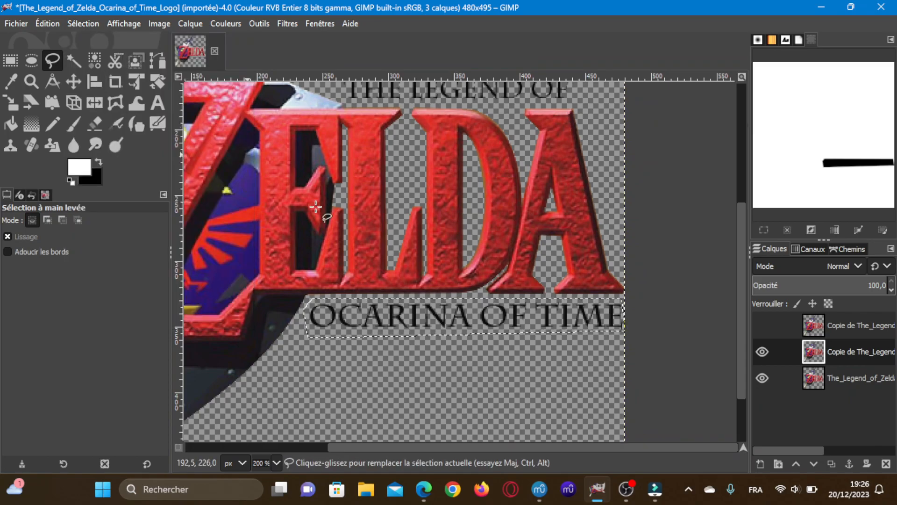
{"action": "scroll", "coordinate": [400, 263], "scroll_direction": "down", "scroll_amount": 2}
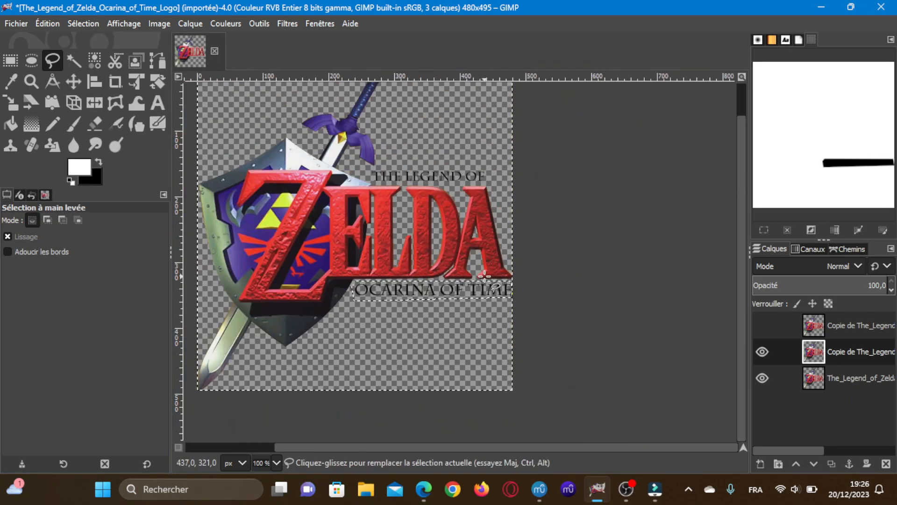
{"action": "key", "text": "Delete"}
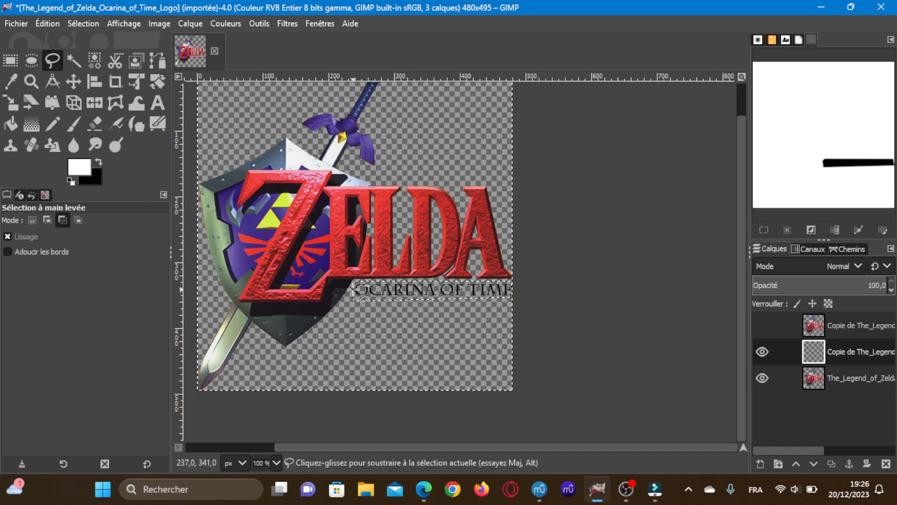
{"action": "scroll", "coordinate": [377, 309], "scroll_direction": "up", "scroll_amount": 1}
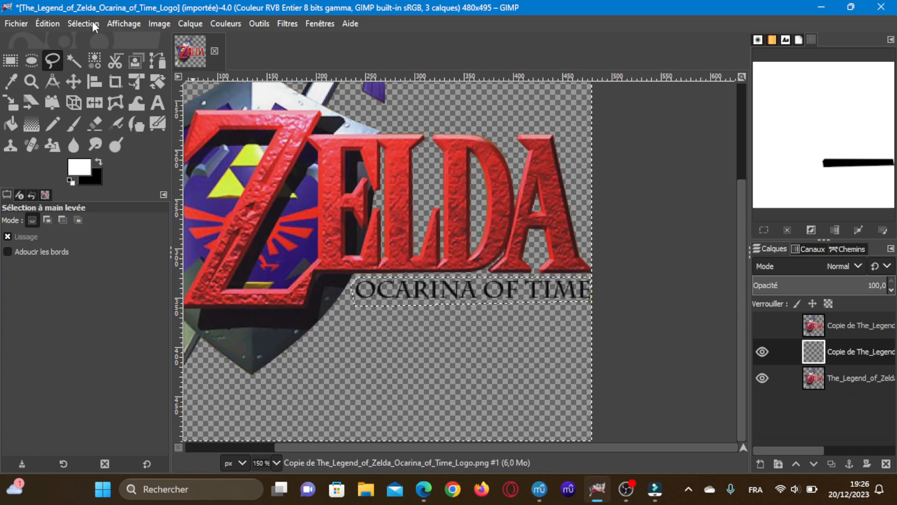
{"action": "left_click", "coordinate": [76, 22]}
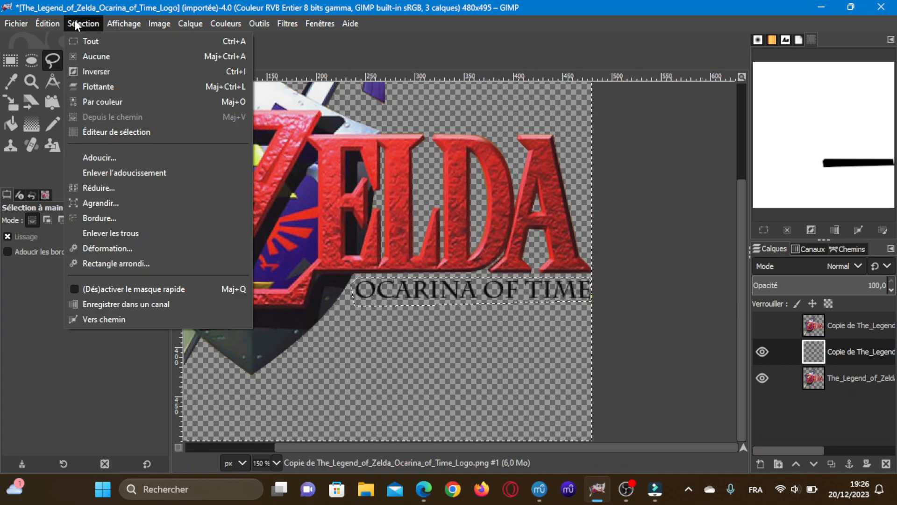
{"action": "left_click", "coordinate": [77, 57]}
Step: Make the top duplicate layer active and visible
{"action": "left_click", "coordinate": [840, 333]}
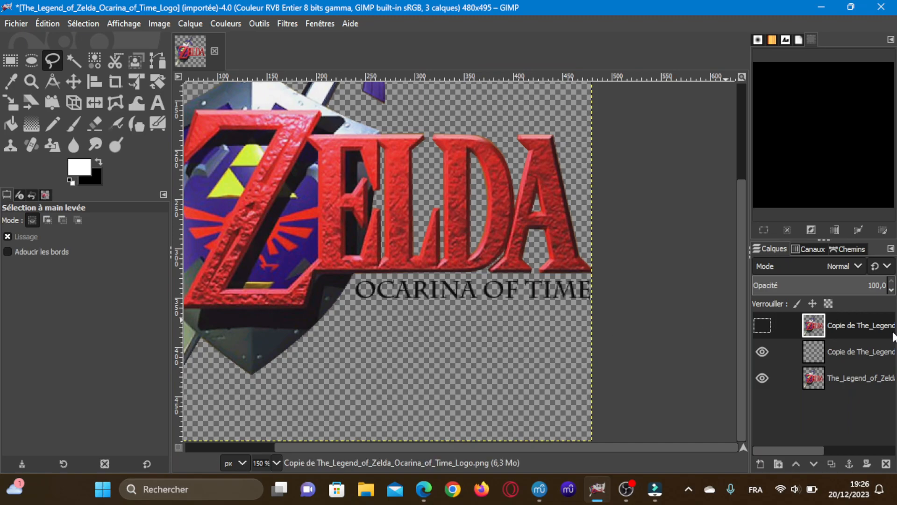
{"action": "scroll", "coordinate": [550, 291], "scroll_direction": "up", "scroll_amount": 5}
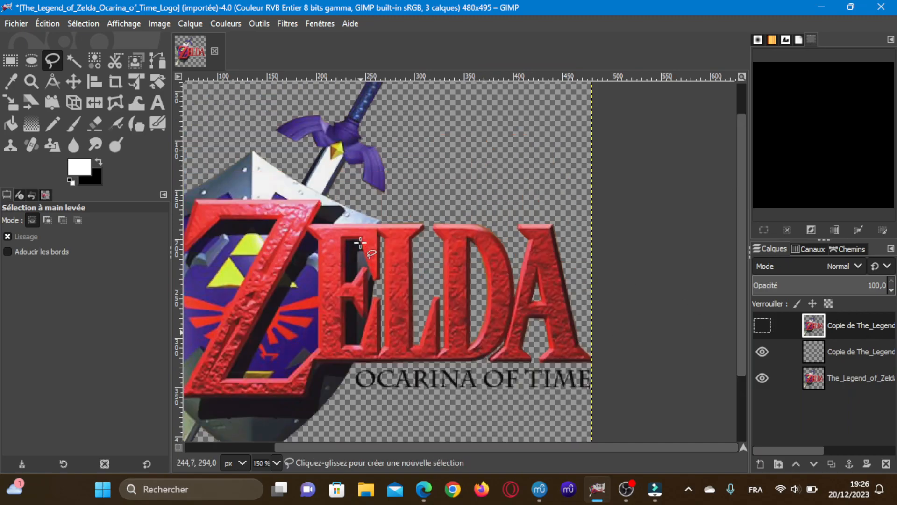
{"action": "left_click", "coordinate": [762, 325]}
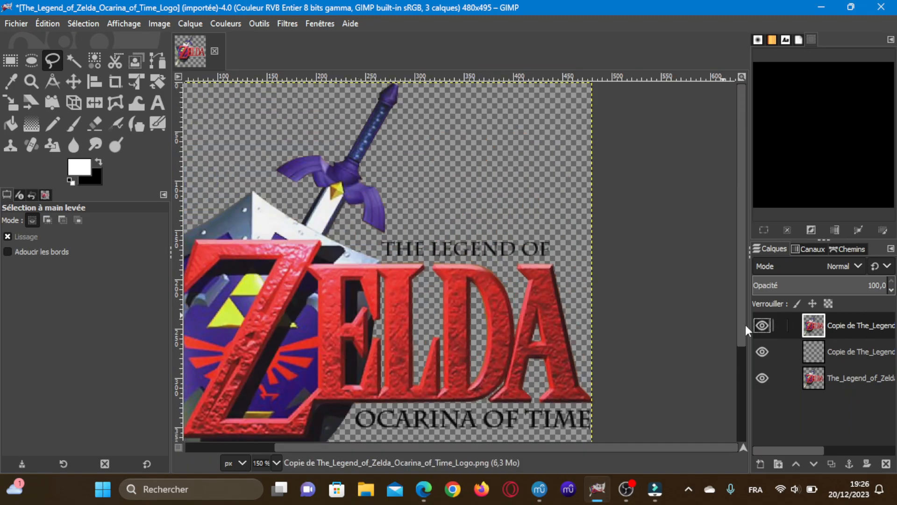
{"action": "scroll", "coordinate": [486, 256], "scroll_direction": "up", "scroll_amount": 1}
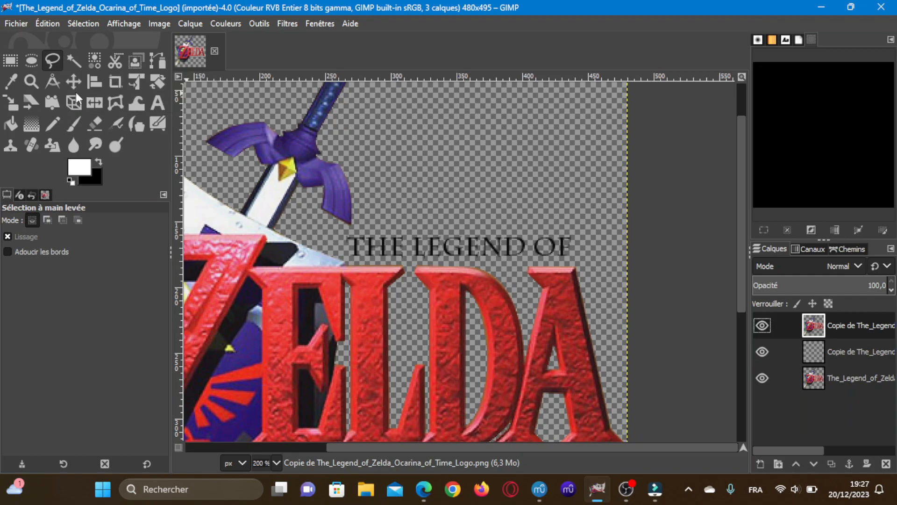
Step: Trace a closed freehand selection around THE LEGEND OF on the top duplicate layer
{"action": "left_click", "coordinate": [339, 233]}
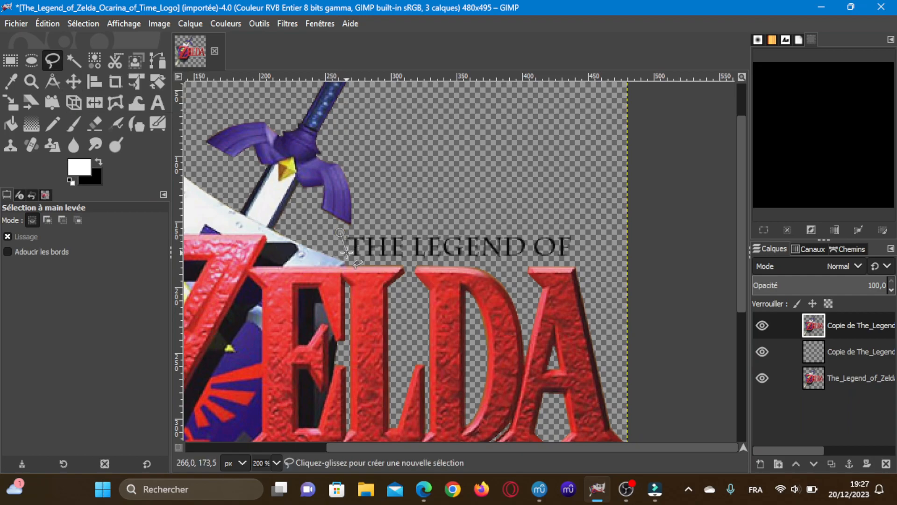
{"action": "left_click", "coordinate": [350, 259]}
{"action": "left_click", "coordinate": [591, 261]}
{"action": "left_click", "coordinate": [593, 234]}
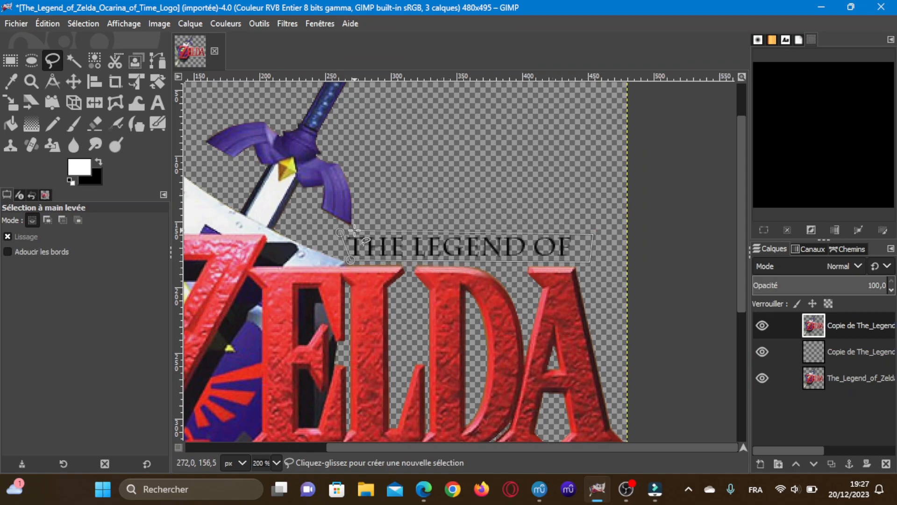
{"action": "left_click", "coordinate": [340, 232]}
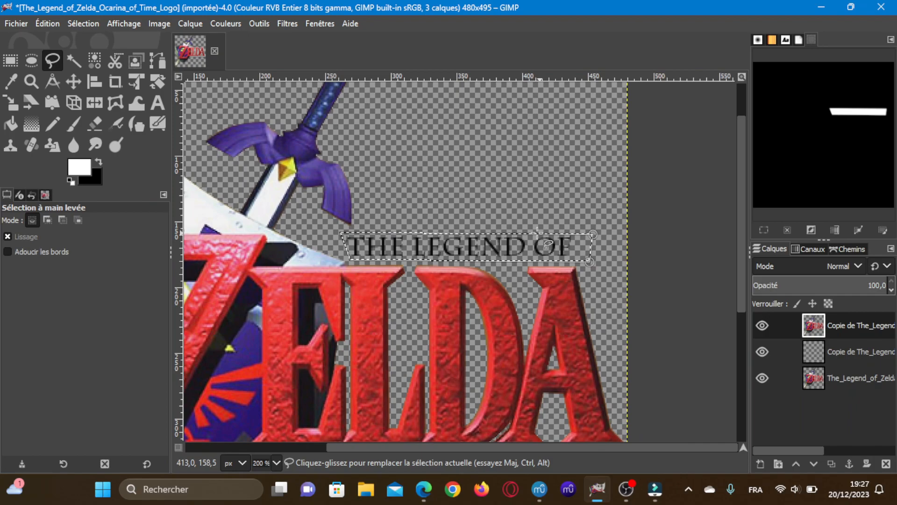
Step: Invert the selection and erase everything except THE LEGEND OF from the top duplicate layer
{"action": "scroll", "coordinate": [586, 291], "scroll_direction": "up", "scroll_amount": 2}
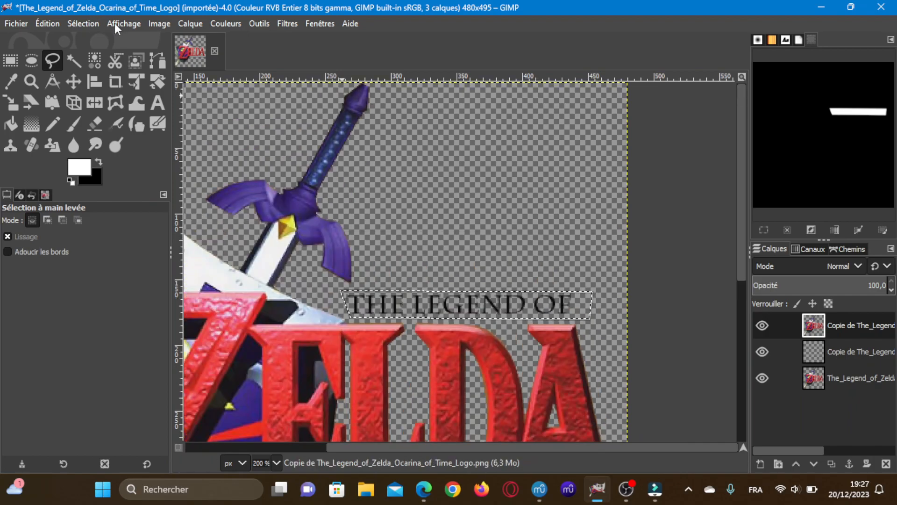
{"action": "left_click", "coordinate": [81, 23]}
{"action": "left_click", "coordinate": [84, 72]}
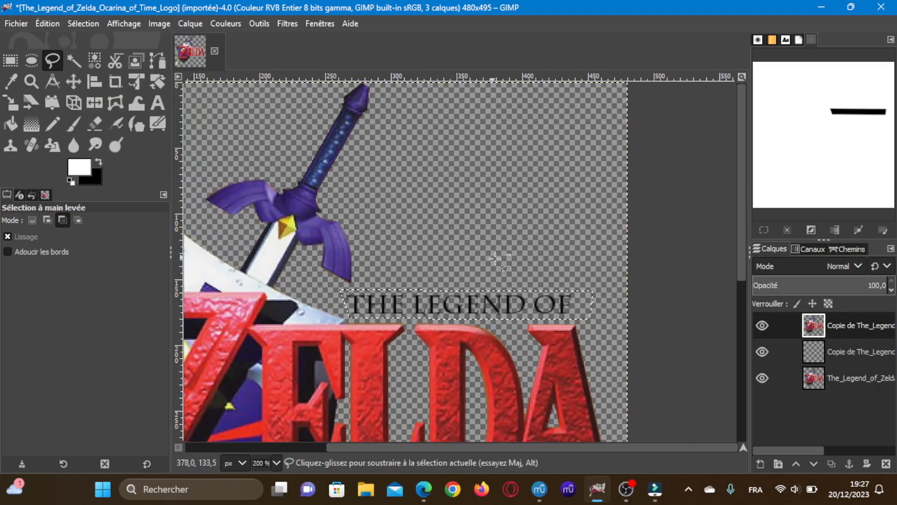
{"action": "scroll", "coordinate": [501, 267], "scroll_direction": "down", "scroll_amount": 3}
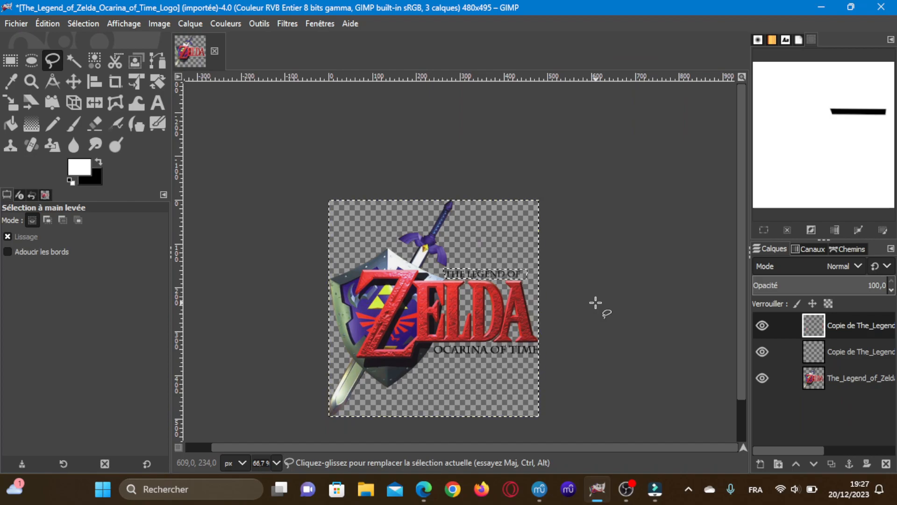
{"action": "key", "text": "ctrl"}
{"action": "scroll", "coordinate": [596, 303], "scroll_direction": "up", "scroll_amount": 4}
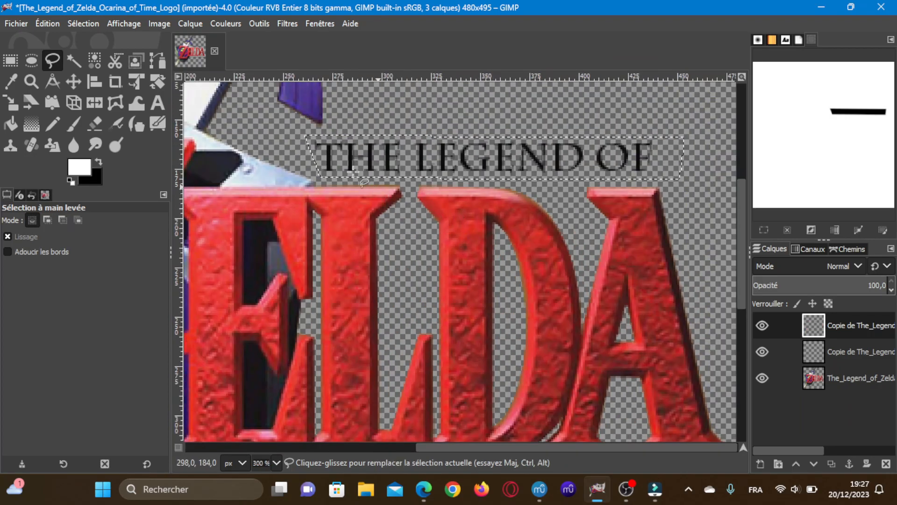
Step: Clear the selection on the top duplicate layer
{"action": "scroll", "coordinate": [706, 168], "scroll_direction": "down", "scroll_amount": 2}
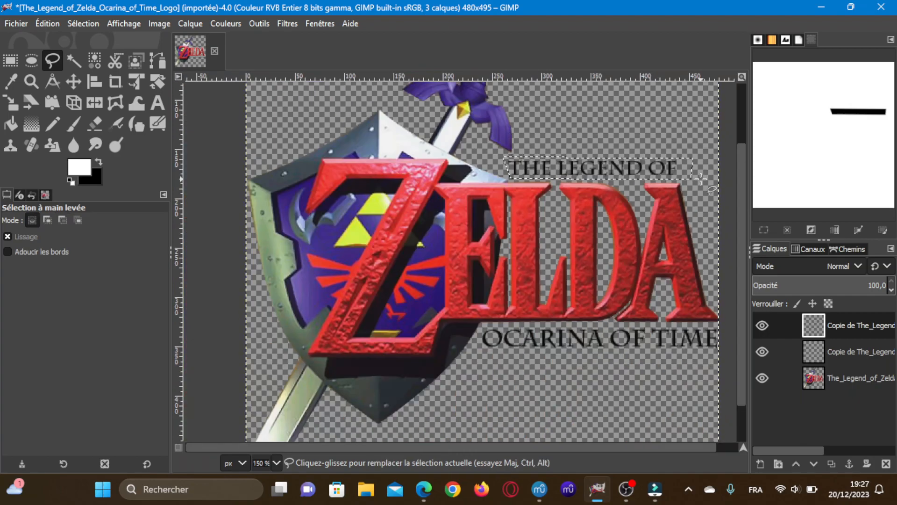
{"action": "scroll", "coordinate": [701, 177], "scroll_direction": "down", "scroll_amount": 1}
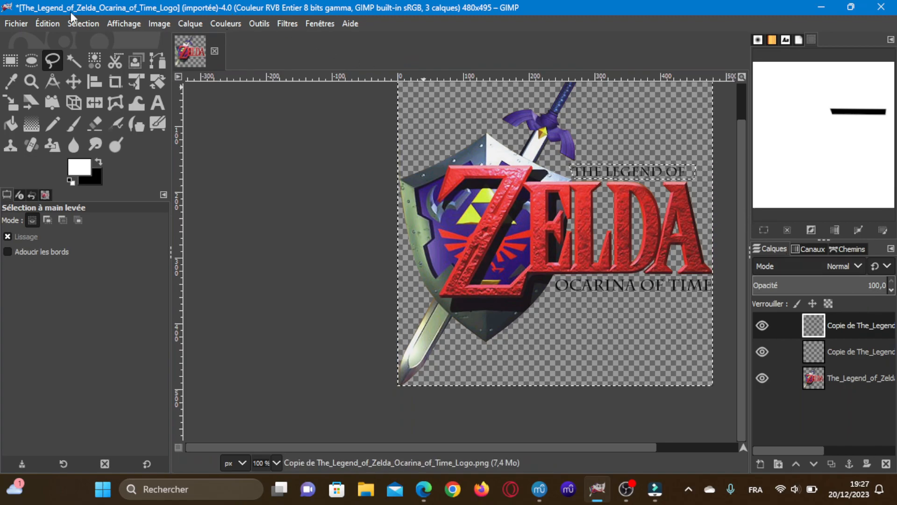
{"action": "left_click", "coordinate": [80, 23]}
{"action": "left_click", "coordinate": [79, 57]}
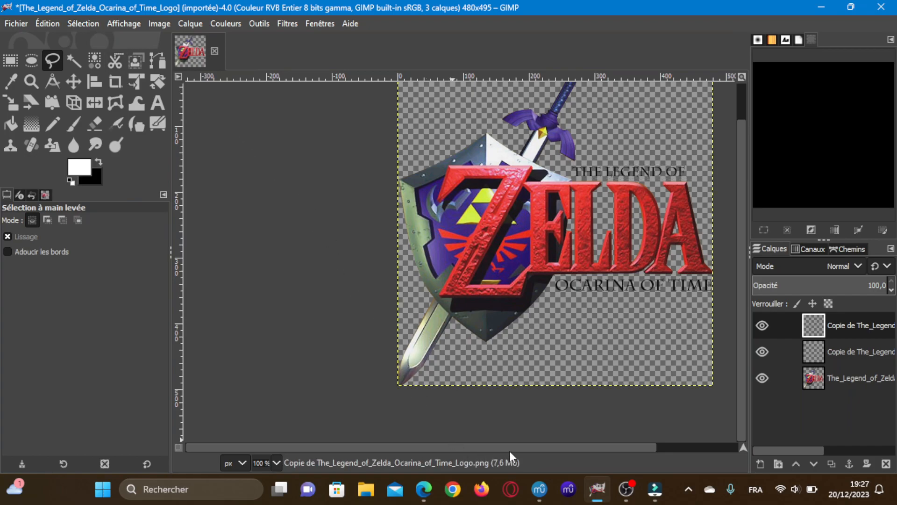
Step: Invert the colours of the top duplicate layer containing THE LEGEND OF
{"action": "left_click_drag", "start_coordinate": [509, 450], "coordinate": [554, 450]}
{"action": "scroll", "coordinate": [537, 370], "scroll_direction": "up", "scroll_amount": 2}
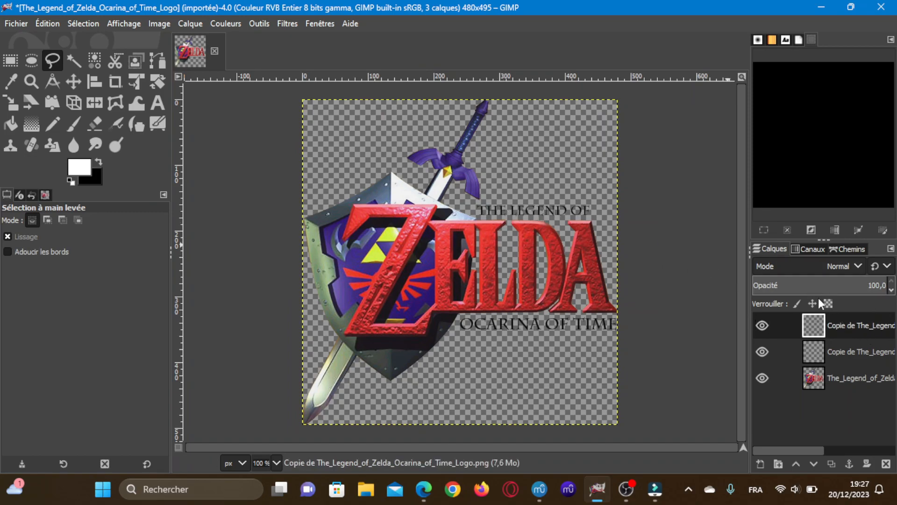
{"action": "left_click", "coordinate": [225, 22]}
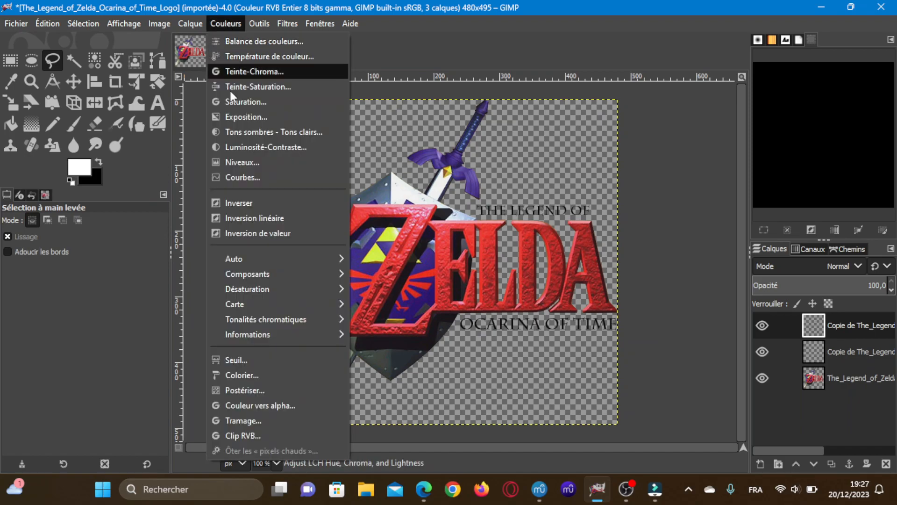
{"action": "left_click", "coordinate": [249, 204]}
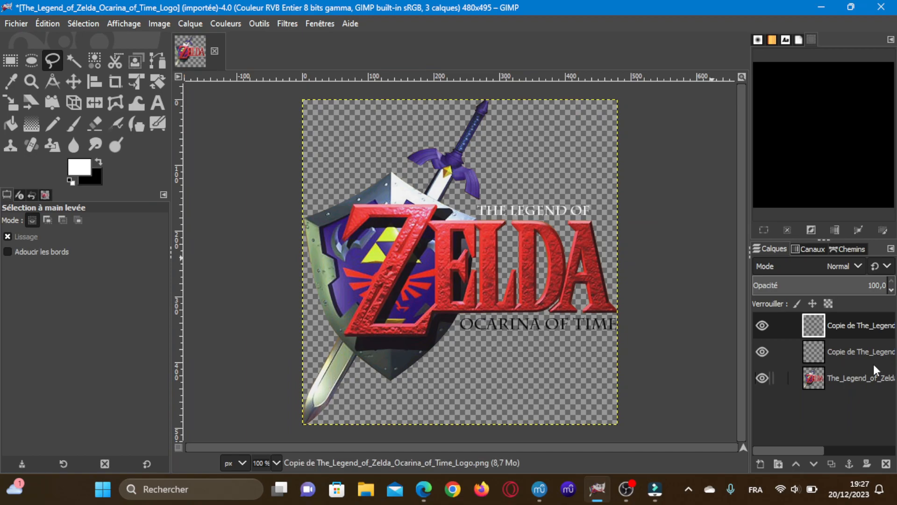
Step: Make the middle duplicate layer containing OCARINA OF TIME active and invert its colours
{"action": "left_click", "coordinate": [836, 355]}
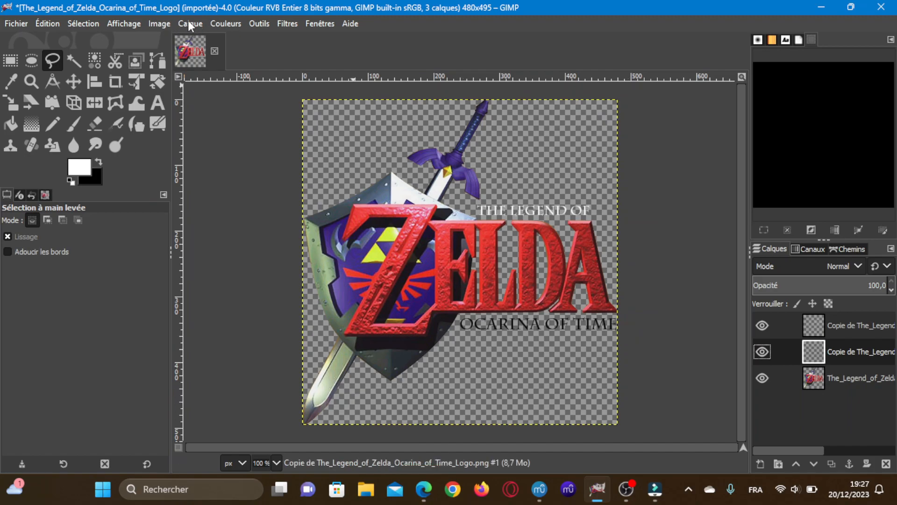
{"action": "left_click", "coordinate": [225, 24]}
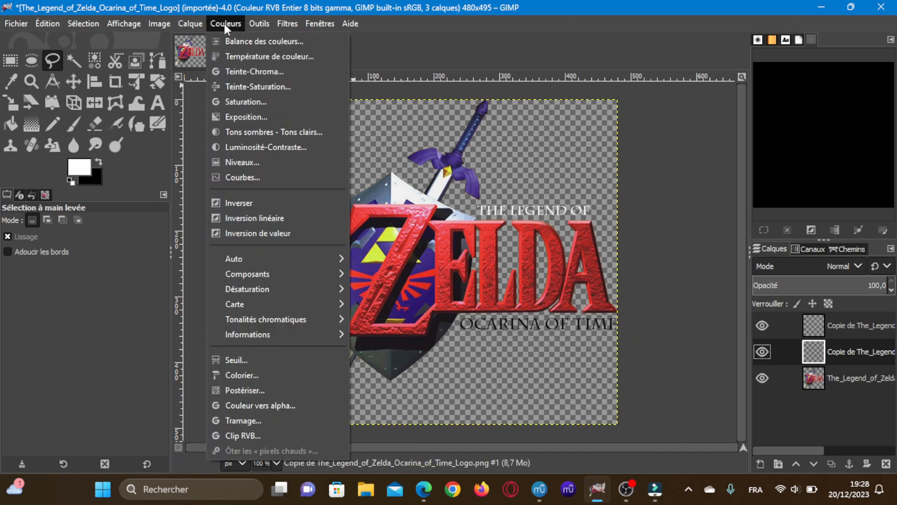
{"action": "left_click", "coordinate": [249, 204]}
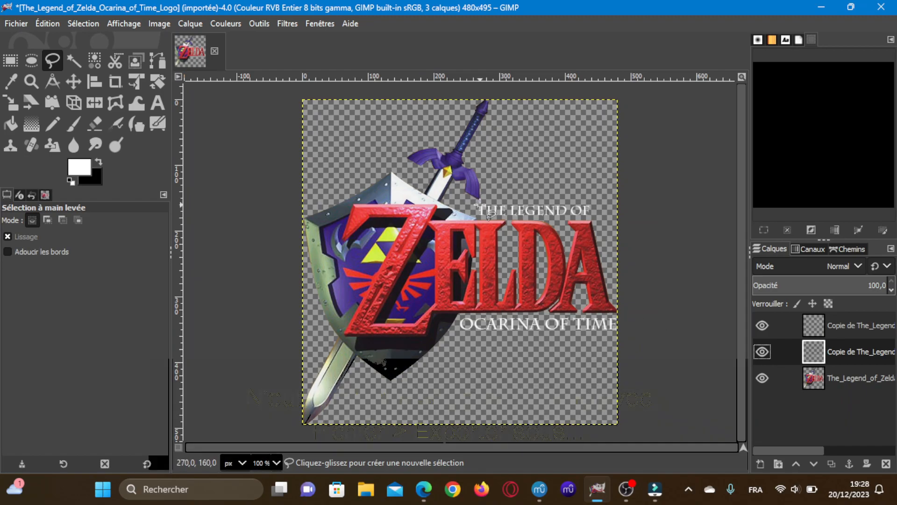
Step: Switch to Edge and open the Tests de jeux vidéo playlist from the YouTube channel's home page
{"action": "left_click", "coordinate": [422, 481]}
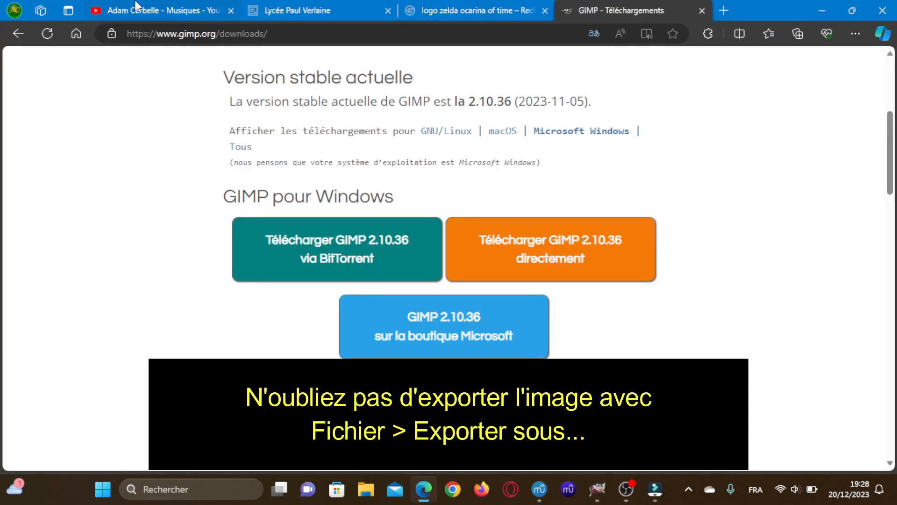
{"action": "left_click", "coordinate": [138, 5]}
{"action": "left_click", "coordinate": [19, 35]}
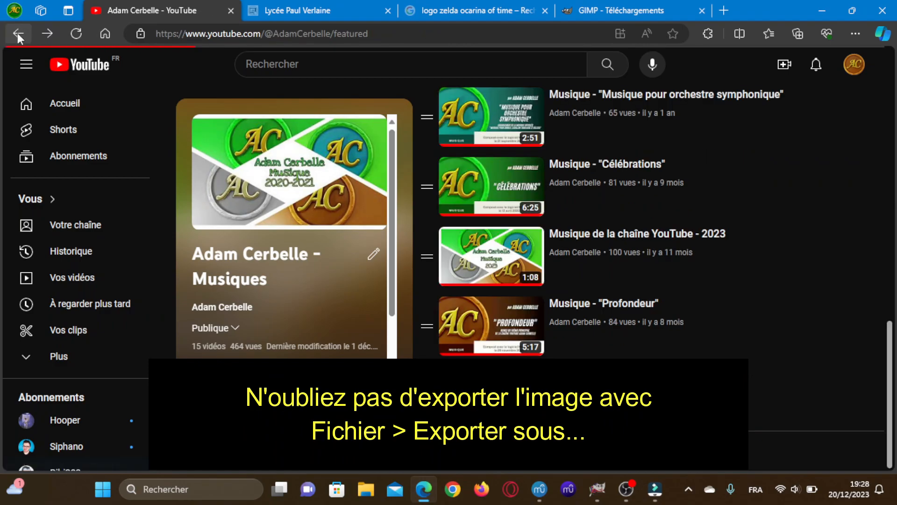
{"action": "scroll", "coordinate": [315, 308], "scroll_direction": "down", "scroll_amount": 1}
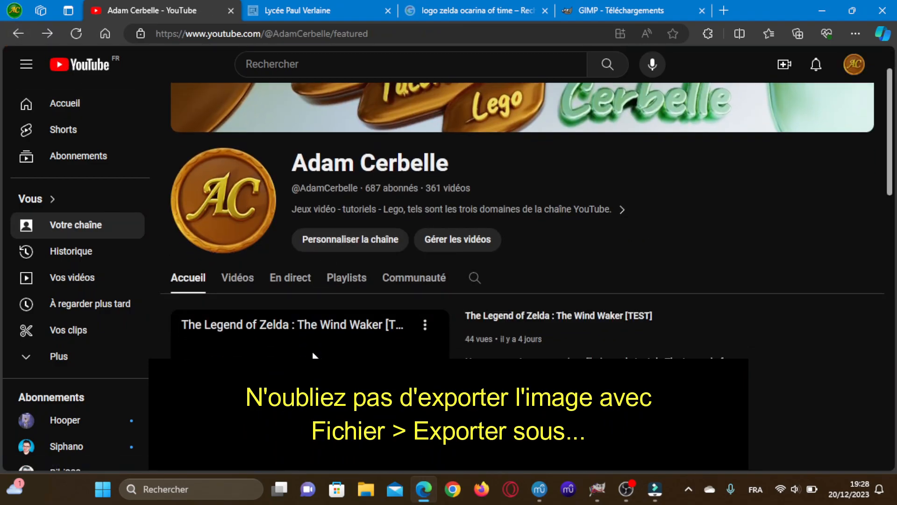
{"action": "scroll", "coordinate": [314, 356], "scroll_direction": "down", "scroll_amount": 3}
{"action": "left_click", "coordinate": [217, 306]}
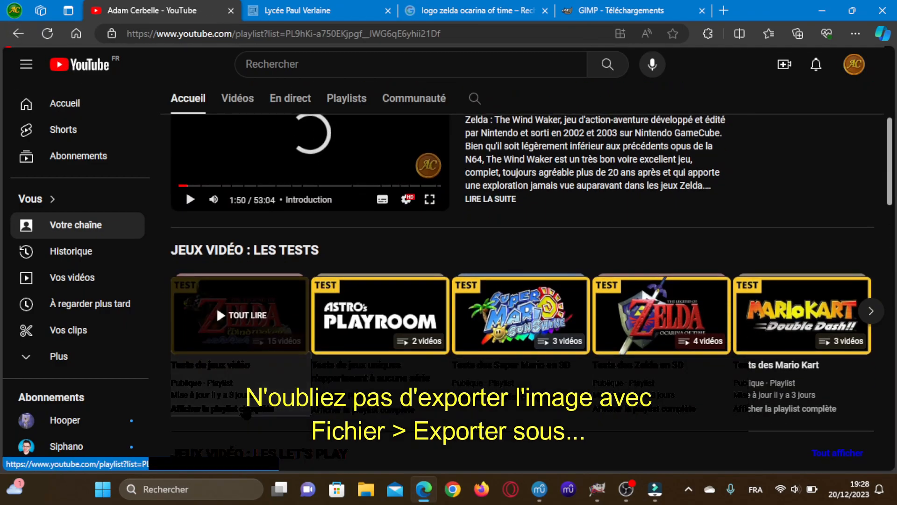
Step: Find The Legend of Zelda : Ocarina of Time [TEST] in the playlist and examine its thumbnail enlarged, finishing at the default page zoom
{"action": "scroll", "coordinate": [631, 318], "scroll_direction": "down", "scroll_amount": 4}
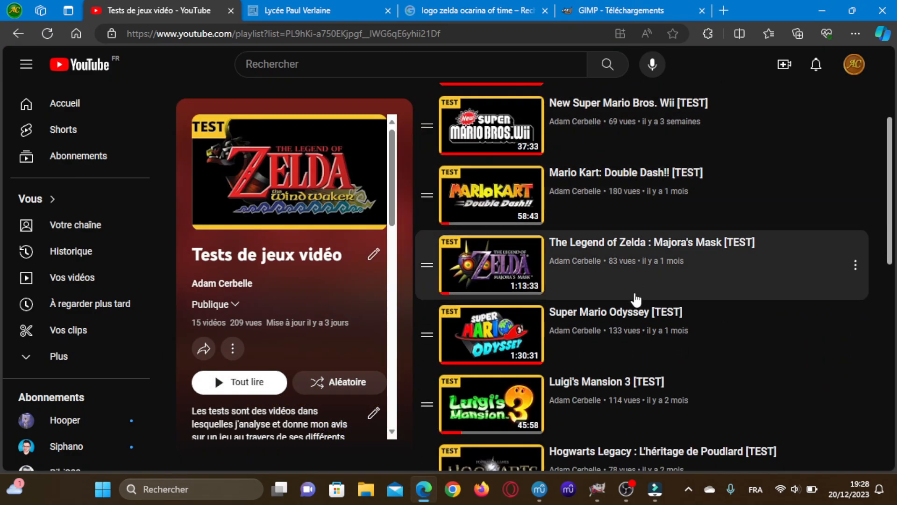
{"action": "scroll", "coordinate": [628, 327], "scroll_direction": "up", "scroll_amount": 1}
{"action": "scroll", "coordinate": [560, 210], "scroll_direction": "down", "scroll_amount": 8}
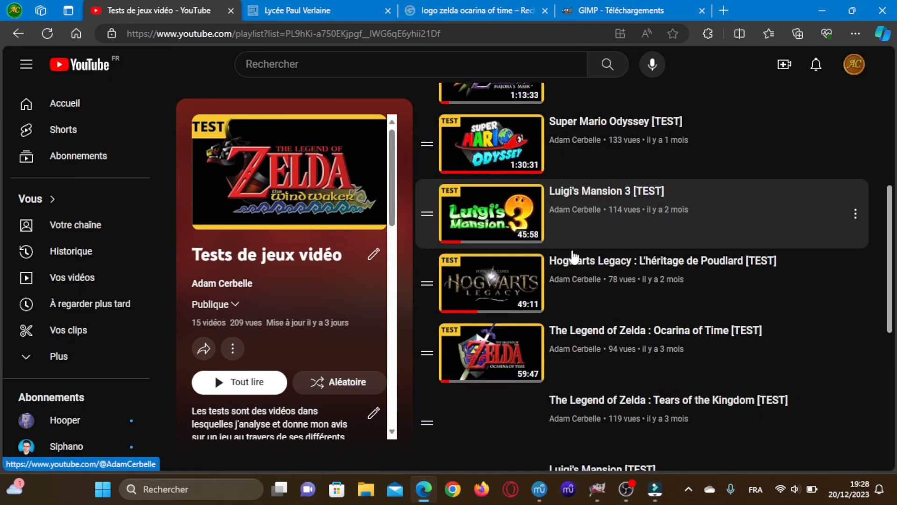
{"action": "scroll", "coordinate": [680, 234], "scroll_direction": "up", "scroll_amount": 4, "text": "ctrl"}
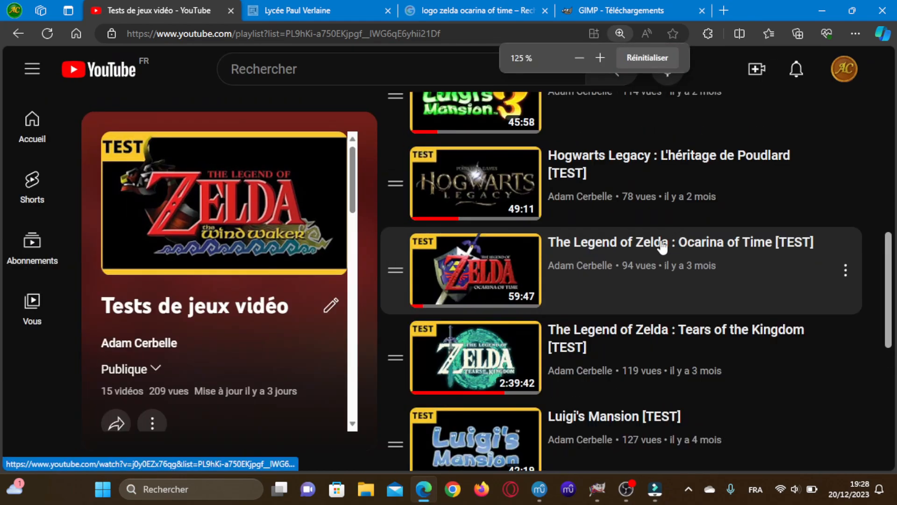
{"action": "scroll", "coordinate": [235, 322], "scroll_direction": "down", "scroll_amount": 4}
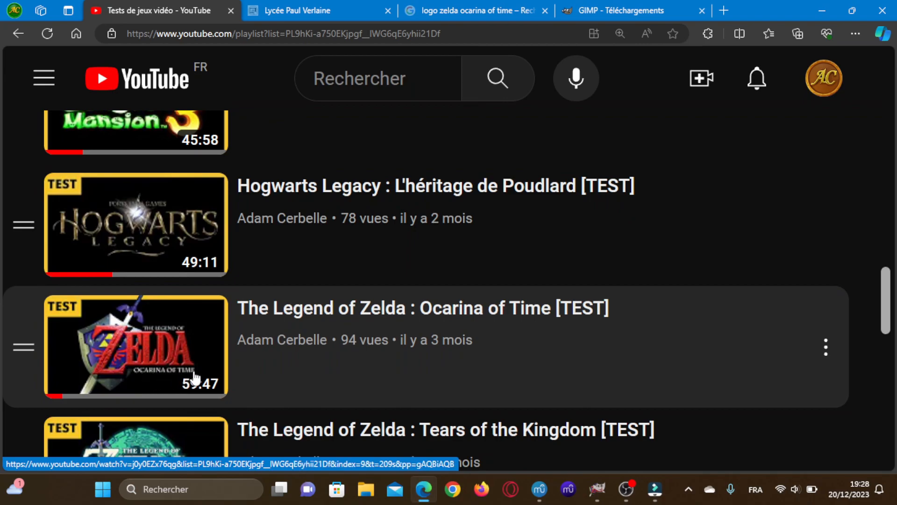
{"action": "key", "text": "ctrl+0"}
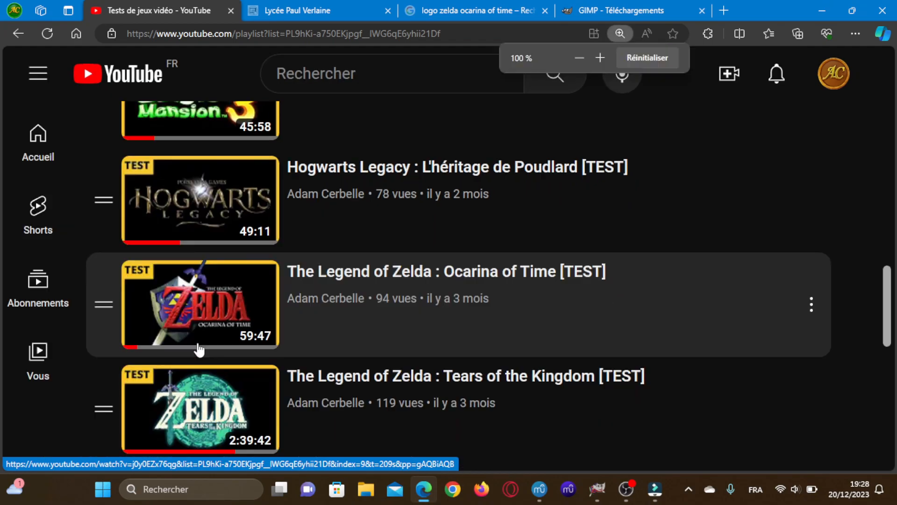
Step: Switch back to the logo image in GIMP and finish by showing the desktop
{"action": "mouse_move", "coordinate": [640, 500]}
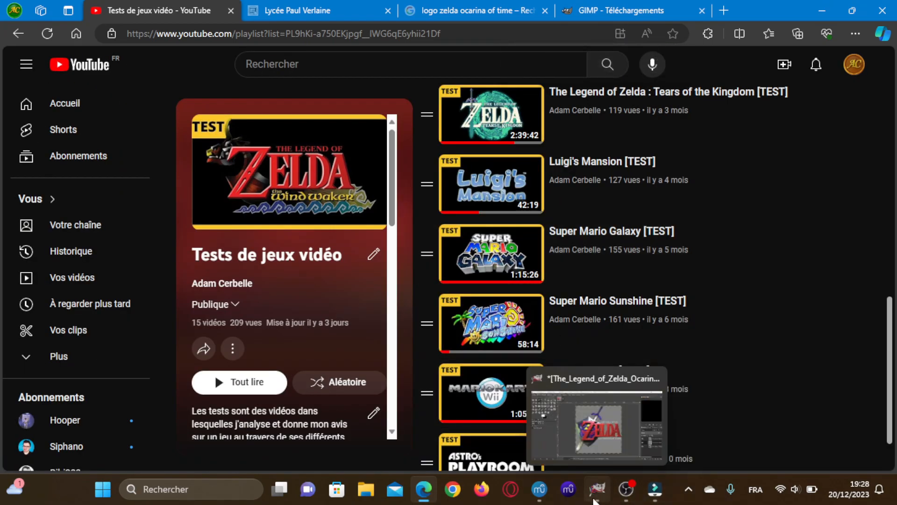
{"action": "left_click", "coordinate": [596, 498]}
{"action": "left_click", "coordinate": [626, 498]}
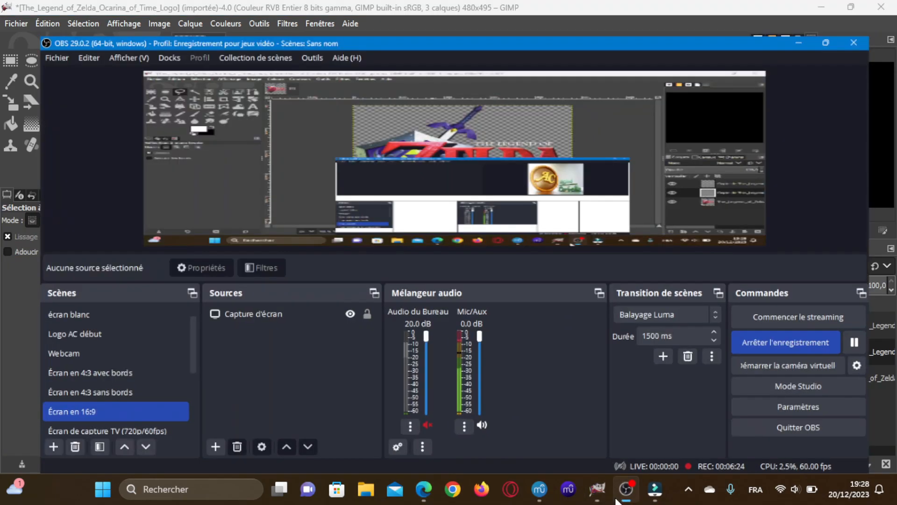
{"action": "left_click", "coordinate": [597, 498]}
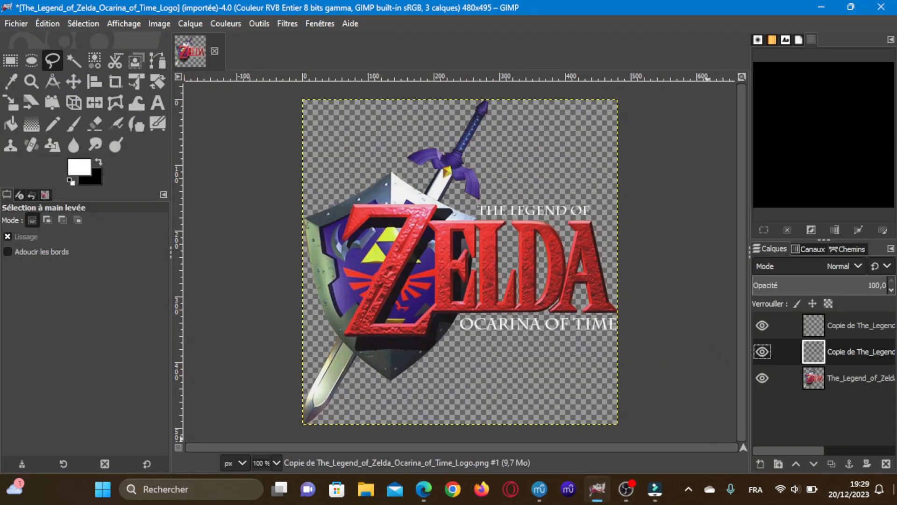
{"action": "left_click", "coordinate": [894, 489]}
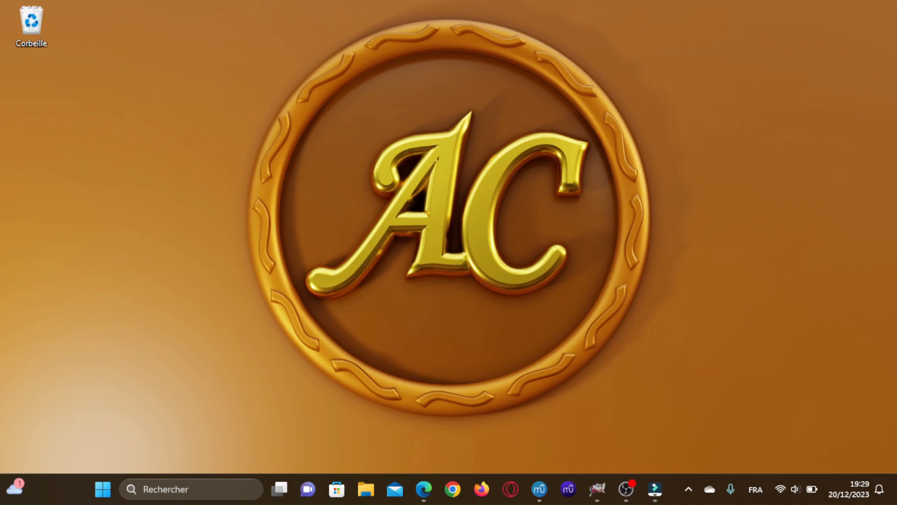